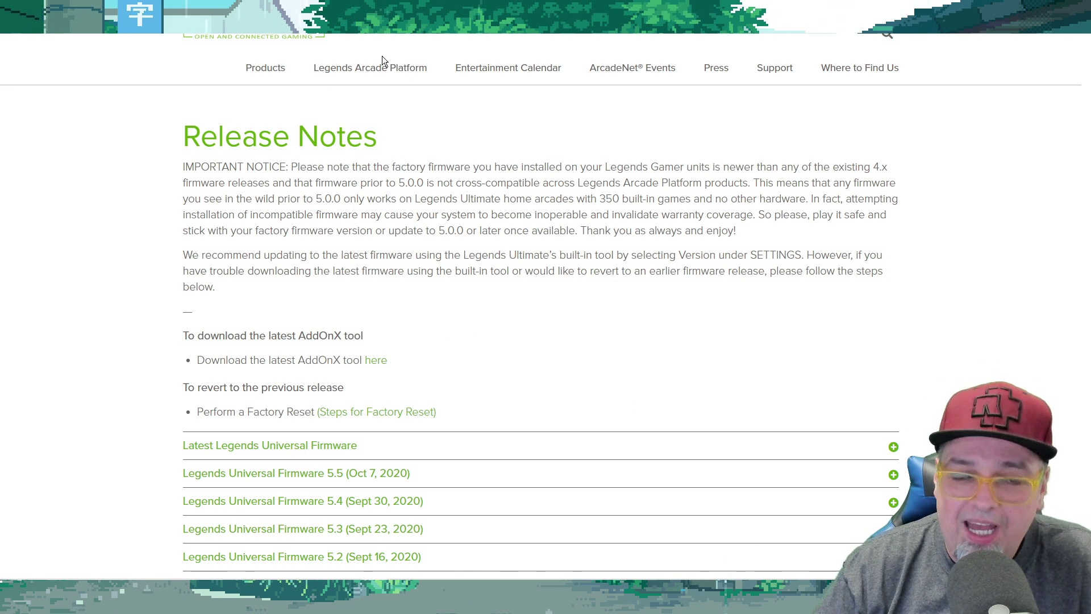
# - Bring up the coinopsx alu folder and look over the CoinopsX Arcade Version 5 folders it contains
pyautogui.moveTo(291, 603)
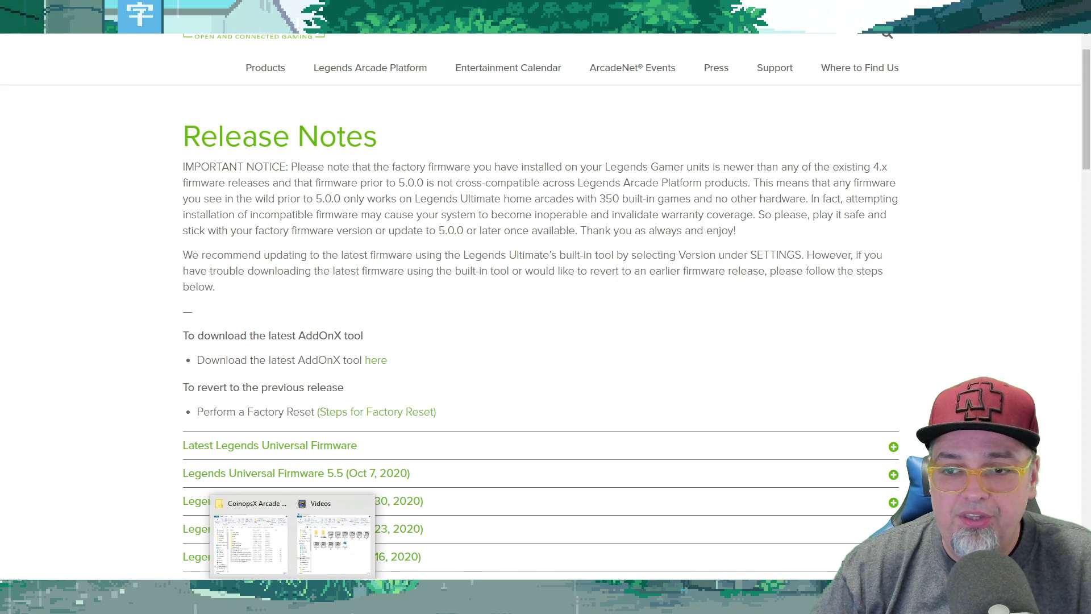
pyautogui.click(266, 554)
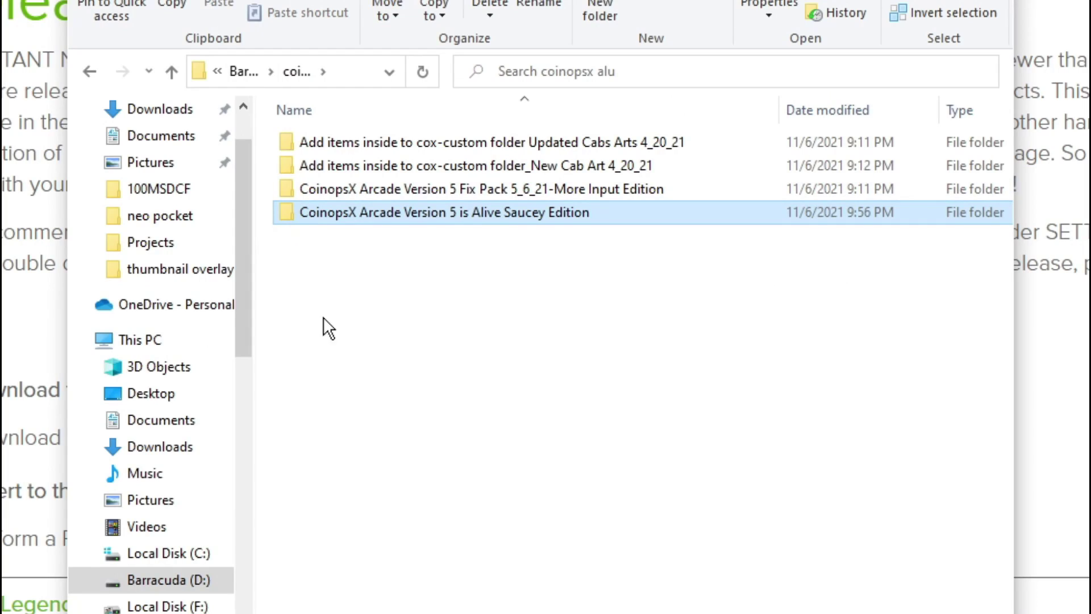
pyautogui.click(402, 309)
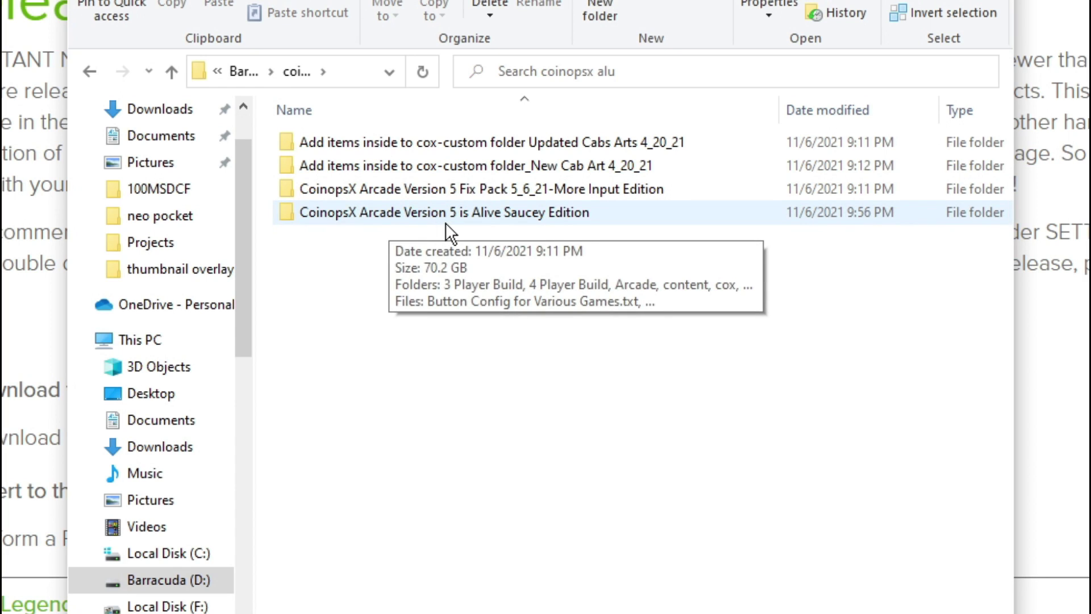
pyautogui.moveTo(362, 265); pyautogui.dragTo(345, 140)
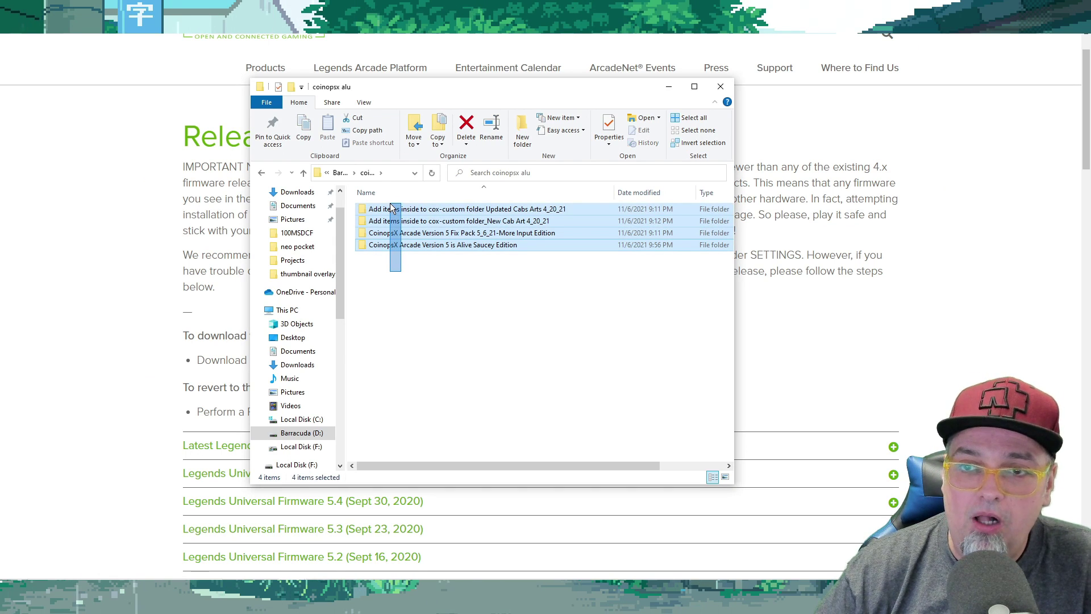
pyautogui.moveTo(391, 207); pyautogui.dragTo(395, 264)
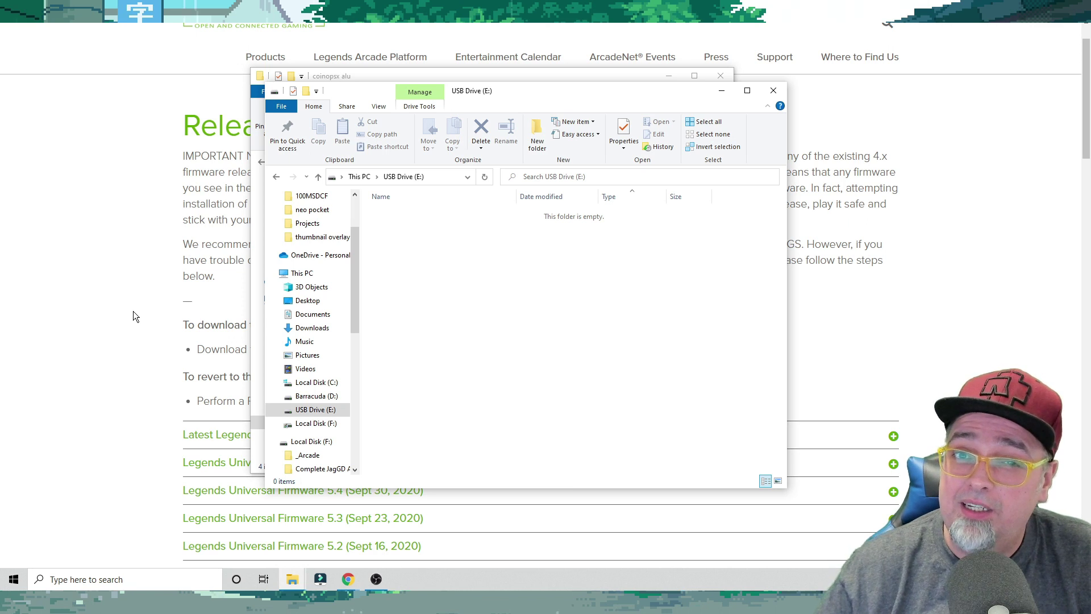
# - Search Windows for "dis" and open the tool to create and format hard disk partitions
pyautogui.click(72, 581)
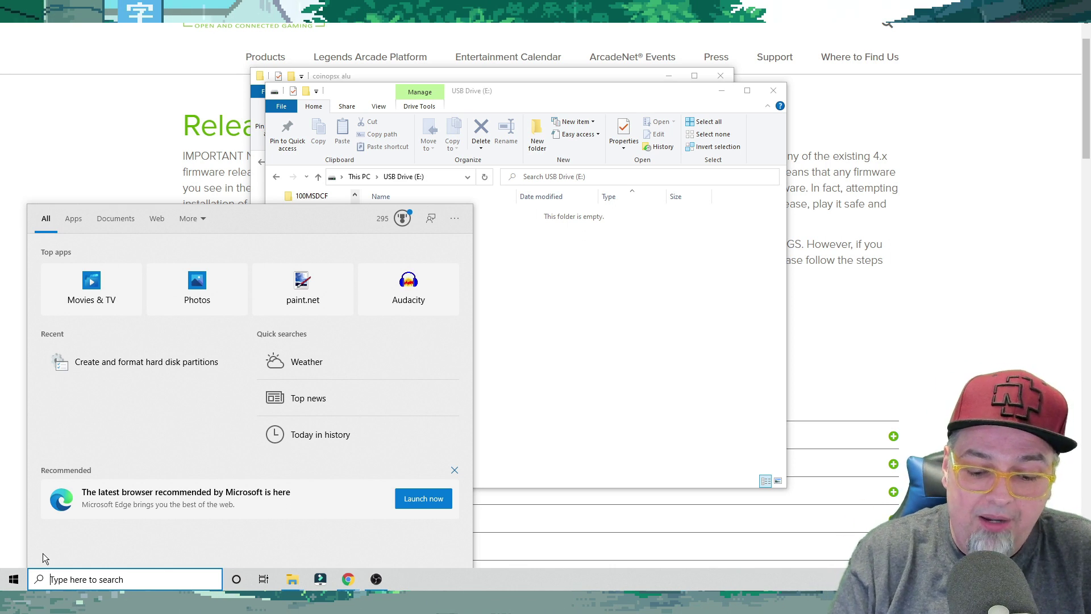
pyautogui.write('dis')
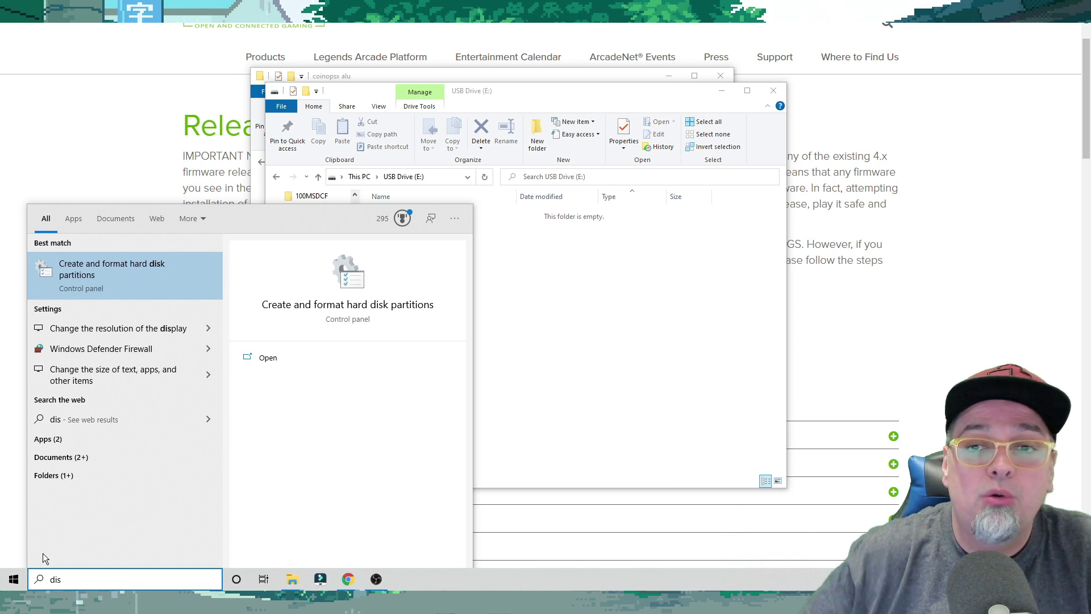
pyautogui.click(131, 278)
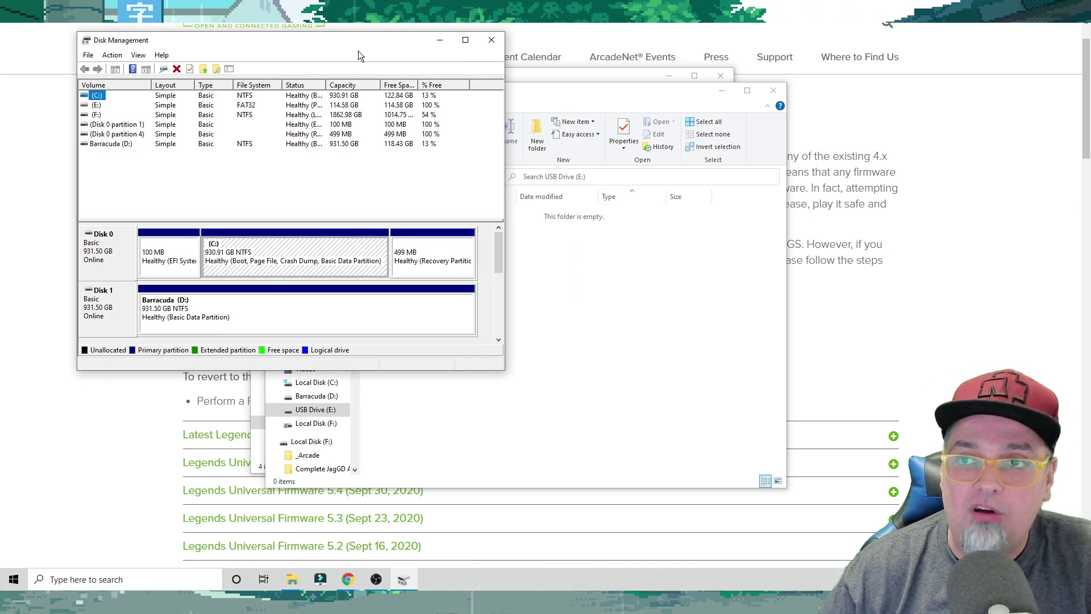
pyautogui.moveTo(352, 45); pyautogui.dragTo(511, 112)
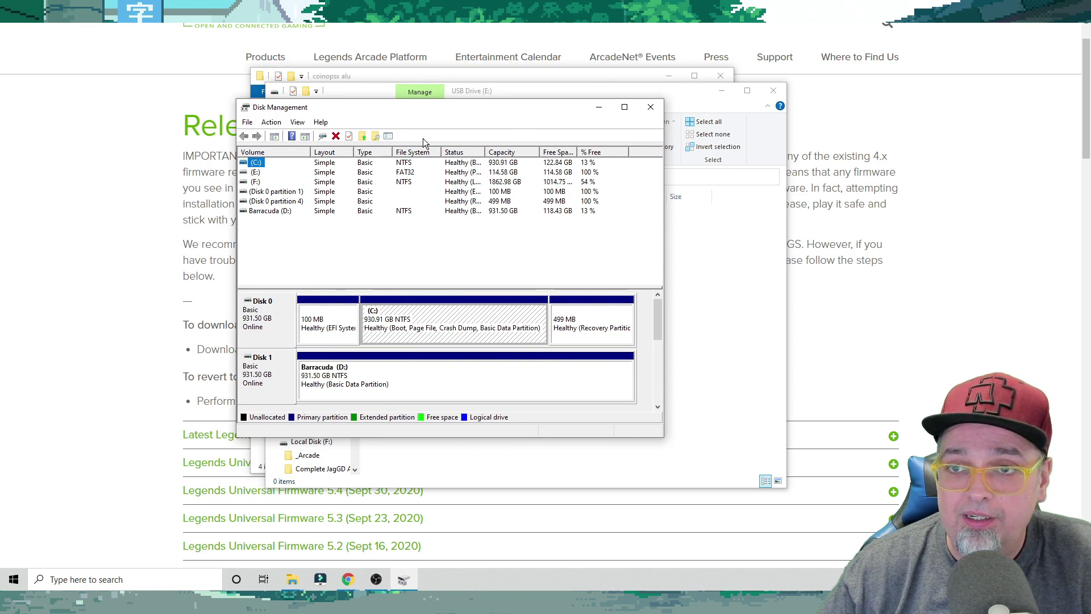
# - Delete the FAT32 volume E: on removable Disk 3 and accept erasing its data
pyautogui.click(255, 171)
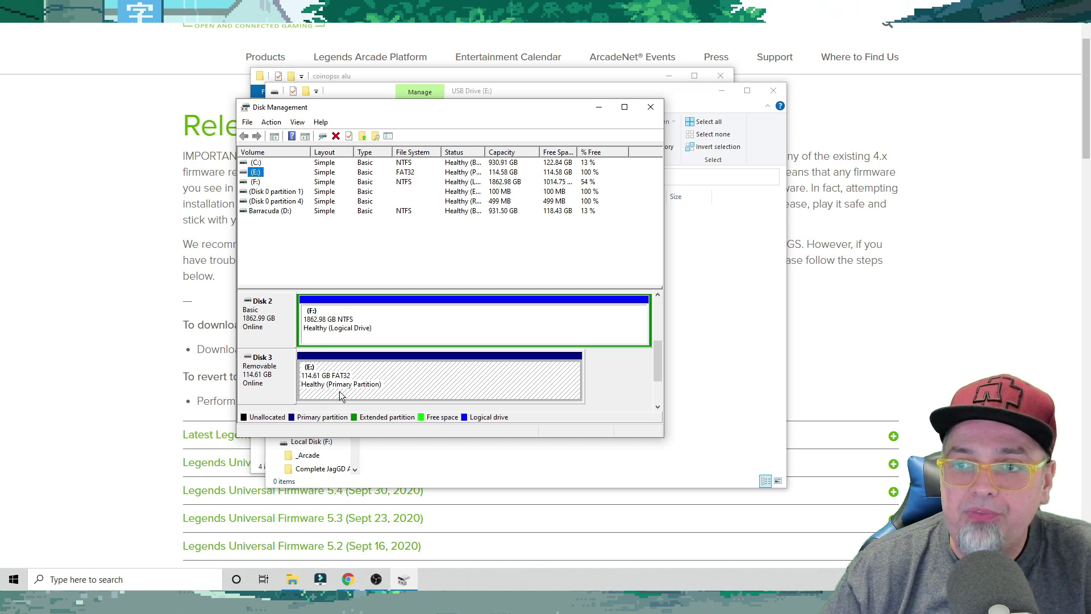
pyautogui.rightClick(346, 373)
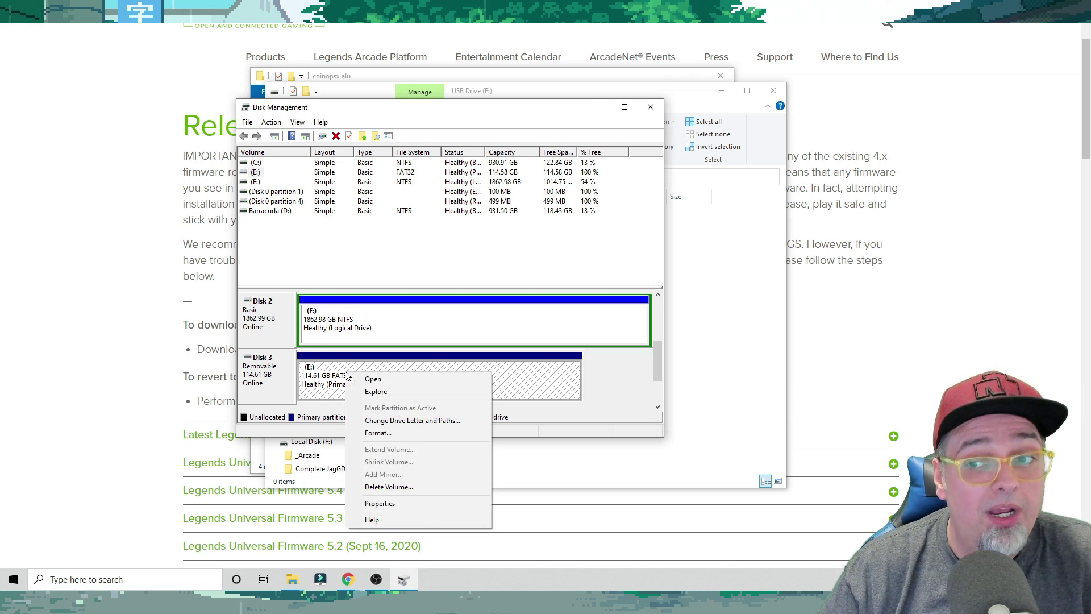
pyautogui.click(395, 486)
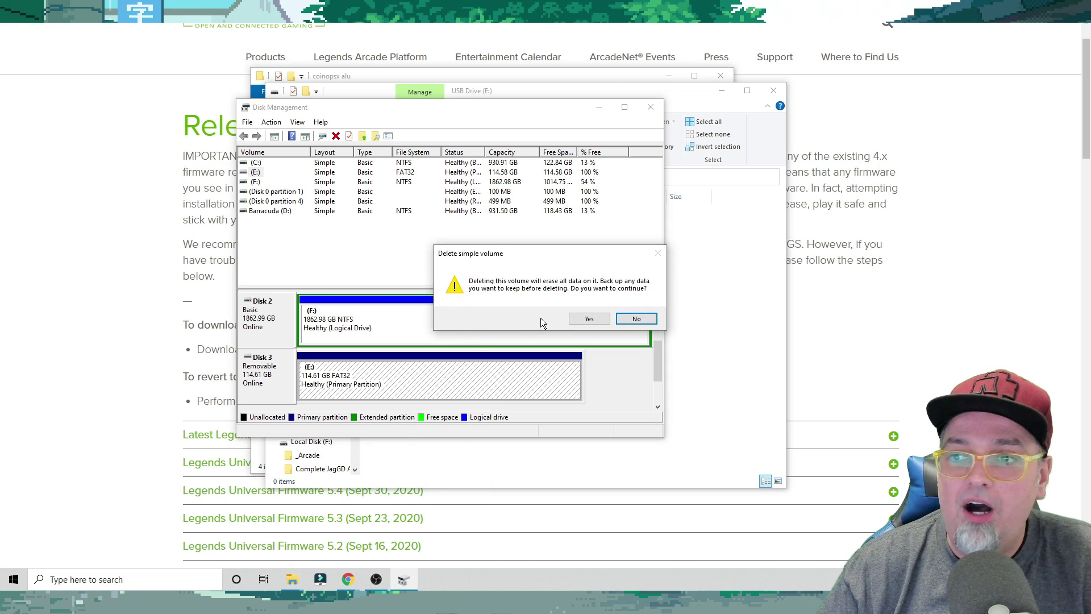
pyautogui.click(585, 316)
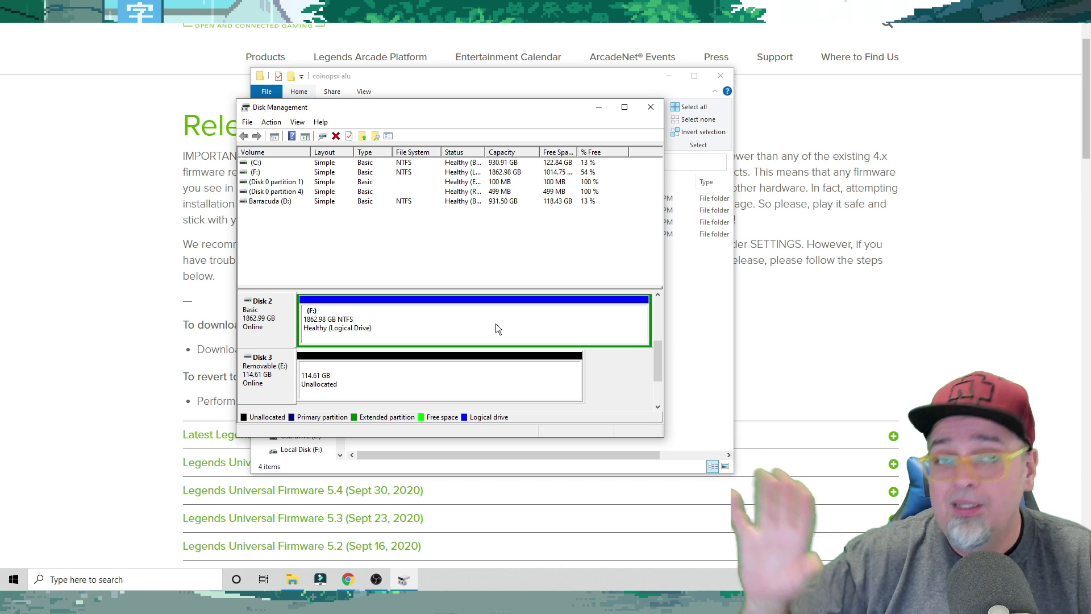
# - Start a new simple volume in Disk 3's unallocated space with a size of 16384 MB
pyautogui.click(315, 376)
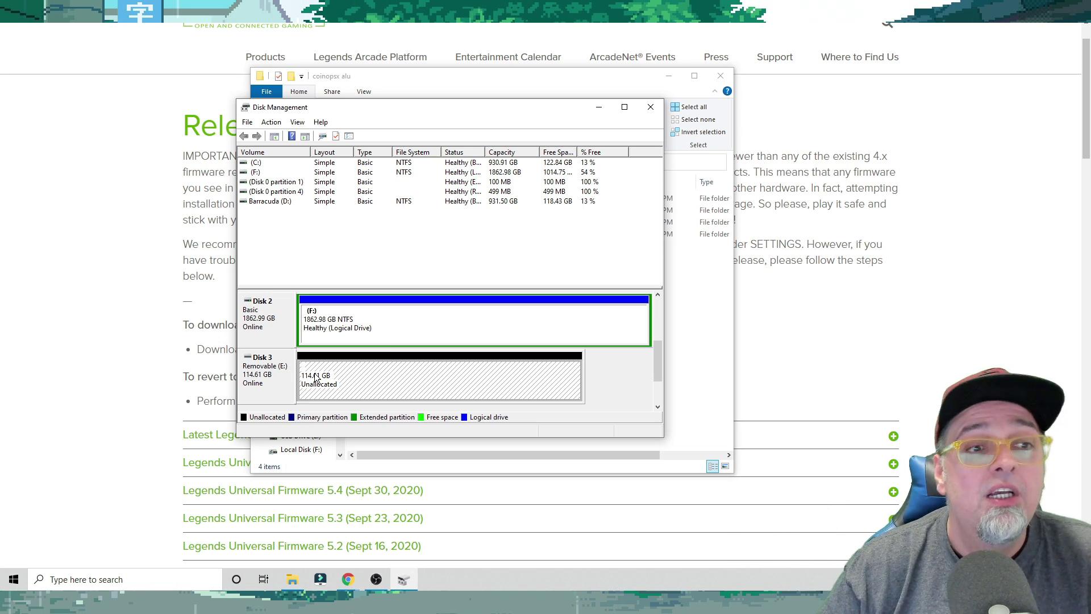
pyautogui.rightClick(339, 382)
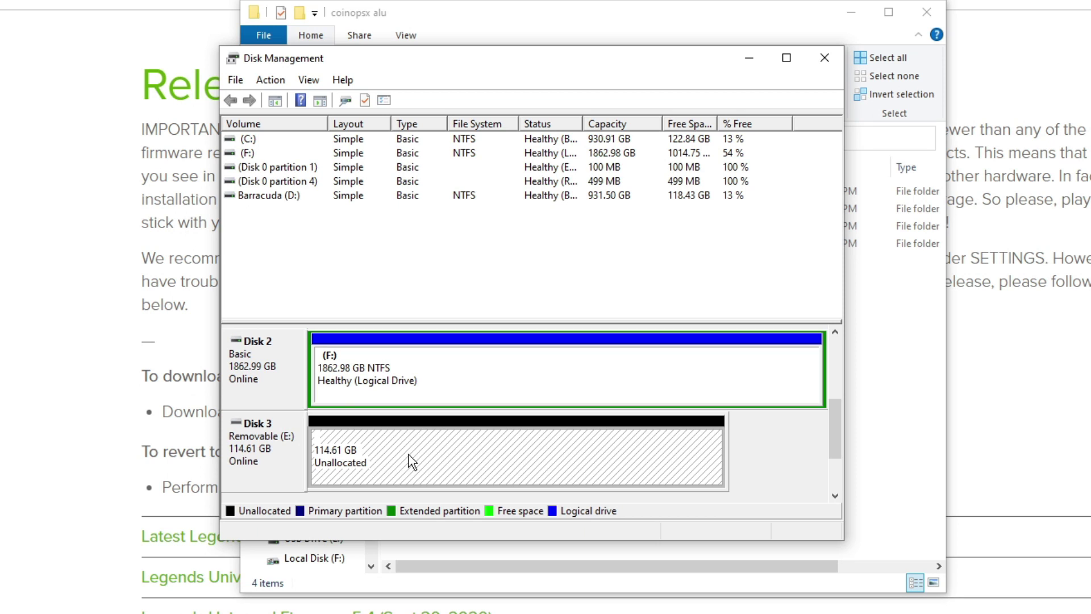
pyautogui.rightClick(408, 454)
pyautogui.click(461, 465)
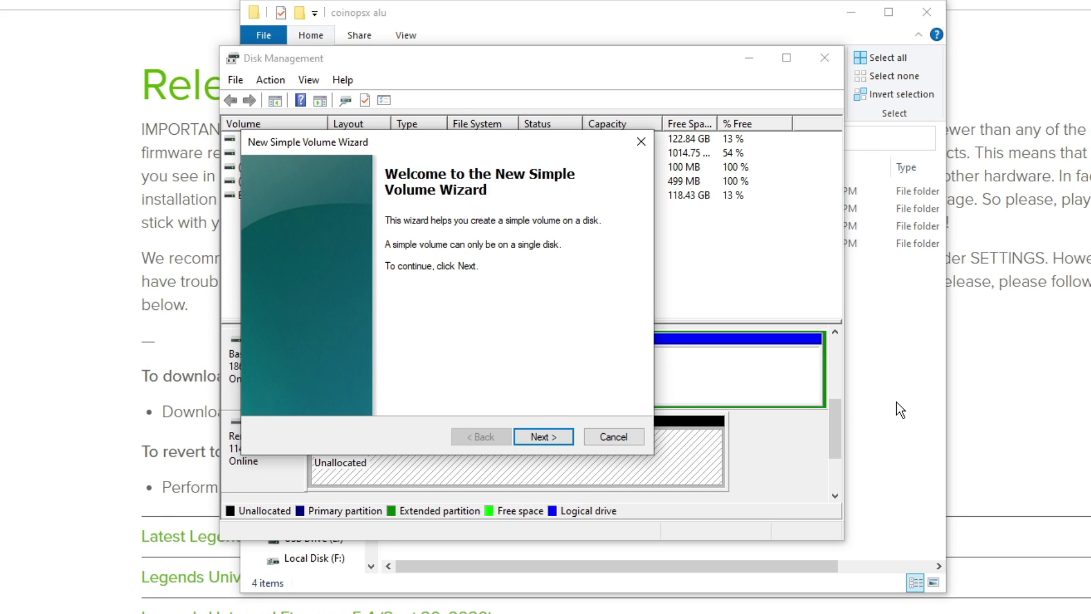
pyautogui.click(570, 437)
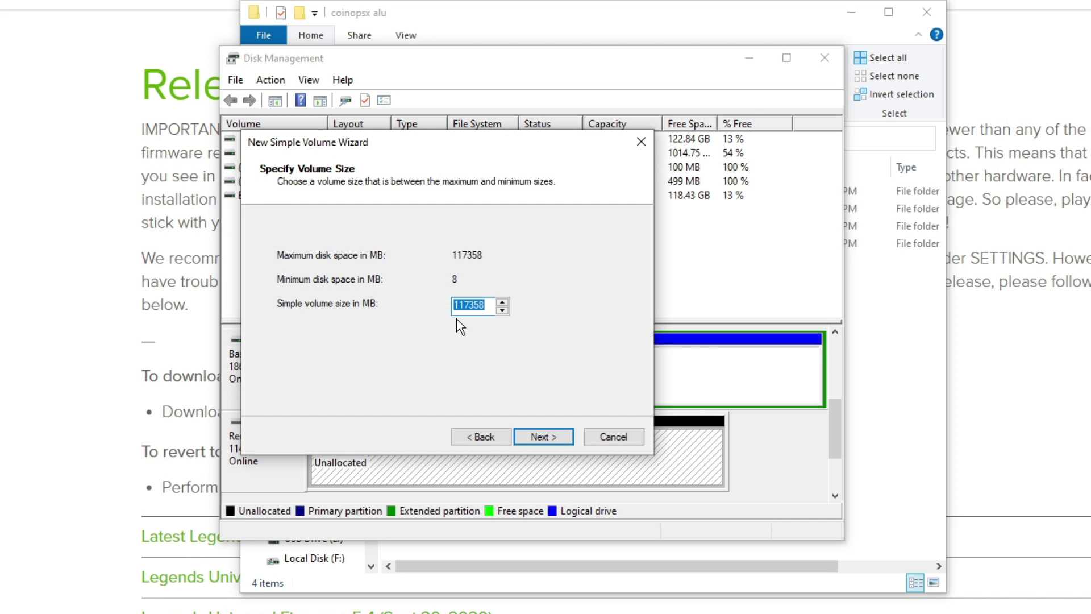
pyautogui.write('16384')
pyautogui.click(554, 441)
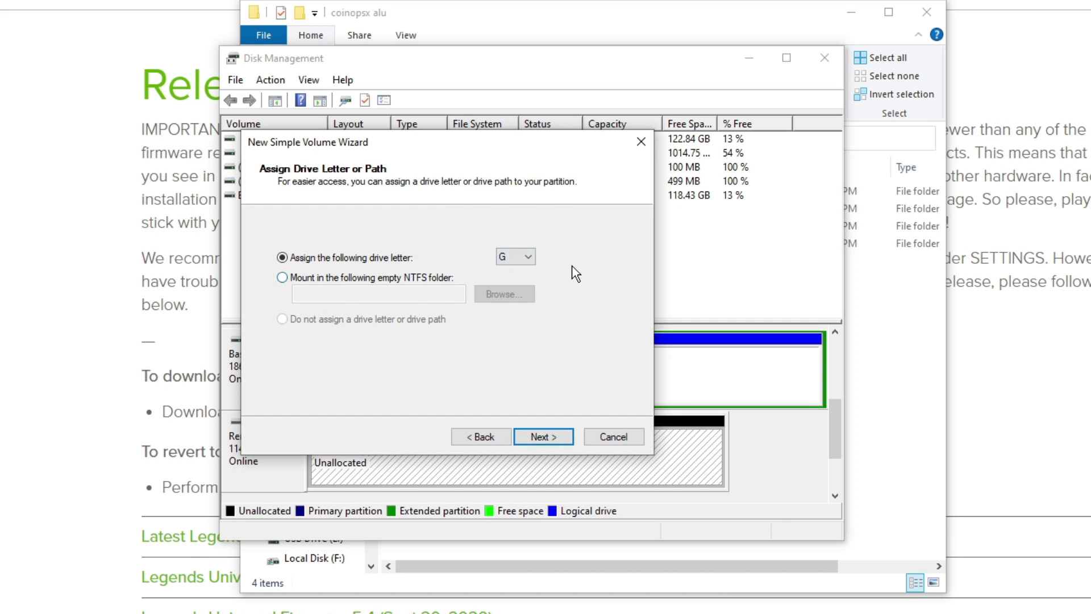
# - Give the new volume drive letter G, quick format it as FAT32, and dismiss its empty folder window
pyautogui.click(535, 435)
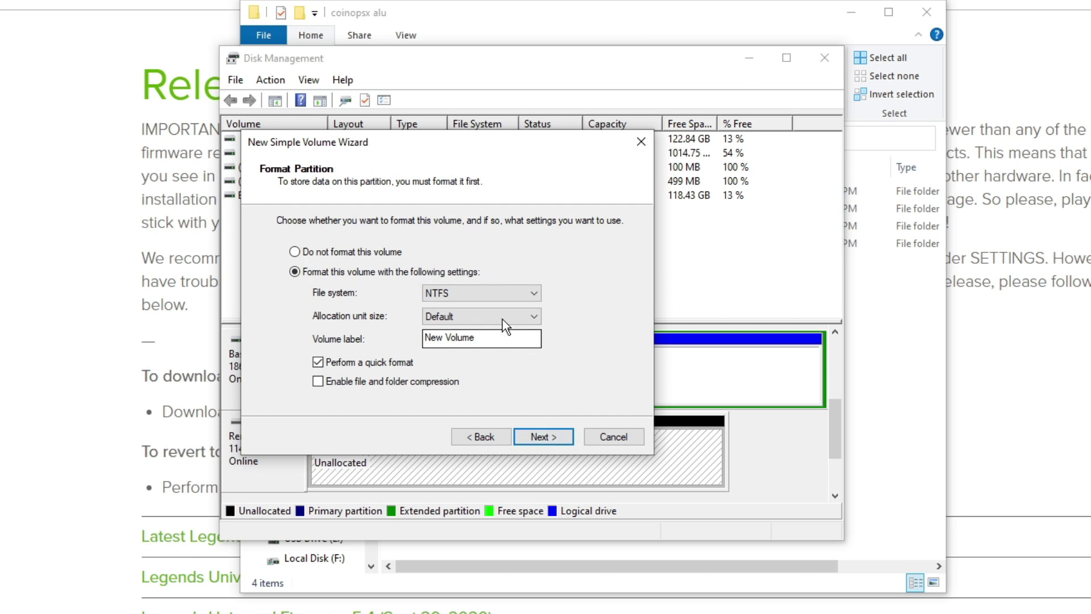
pyautogui.click(449, 293)
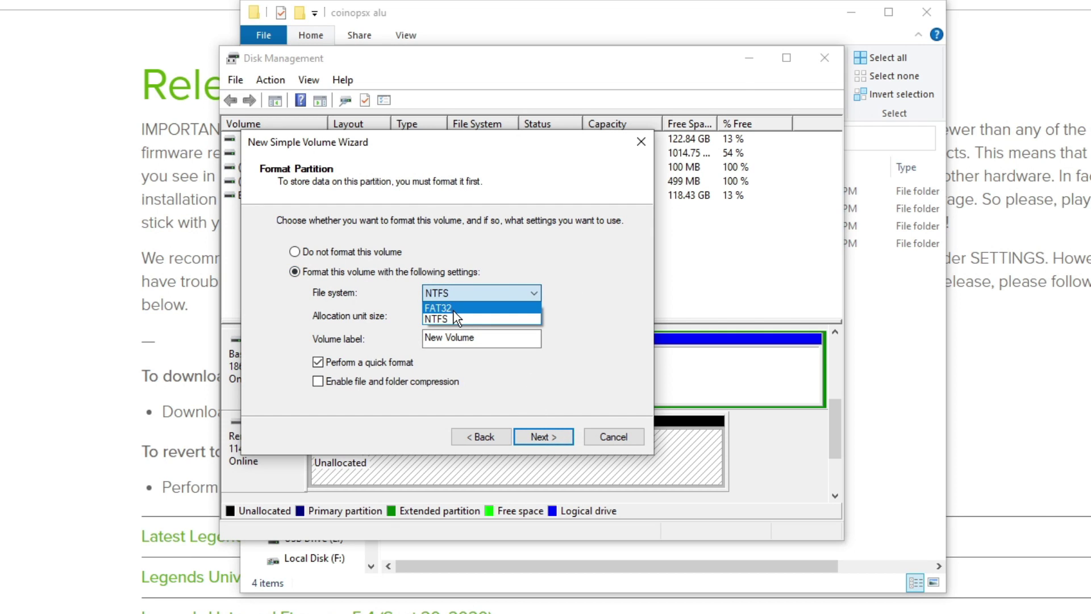
pyautogui.click(454, 312)
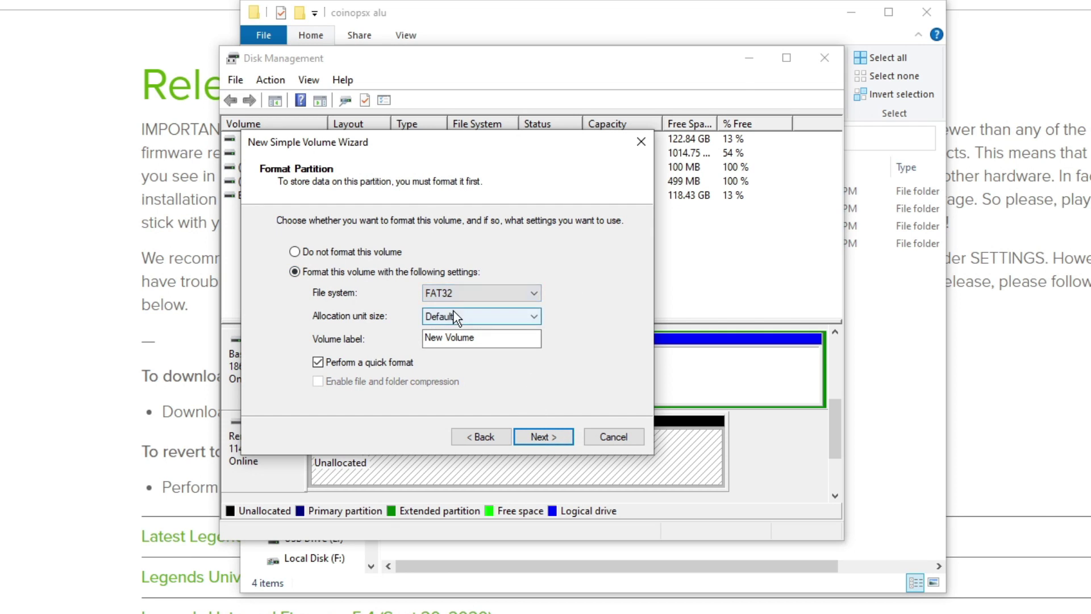
pyautogui.click(544, 438)
pyautogui.click(543, 437)
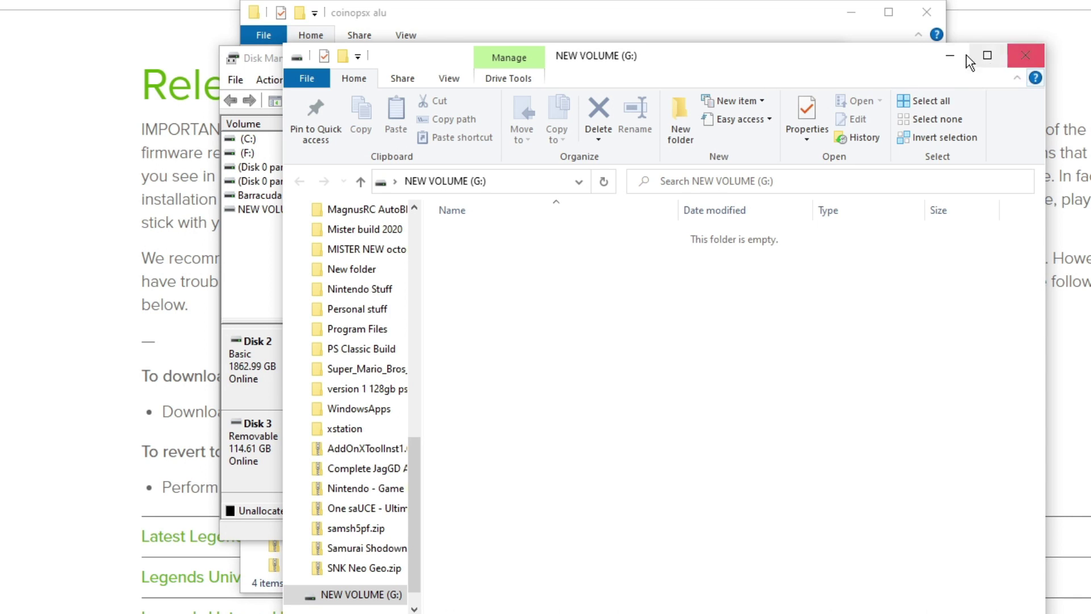
pyautogui.click(1016, 66)
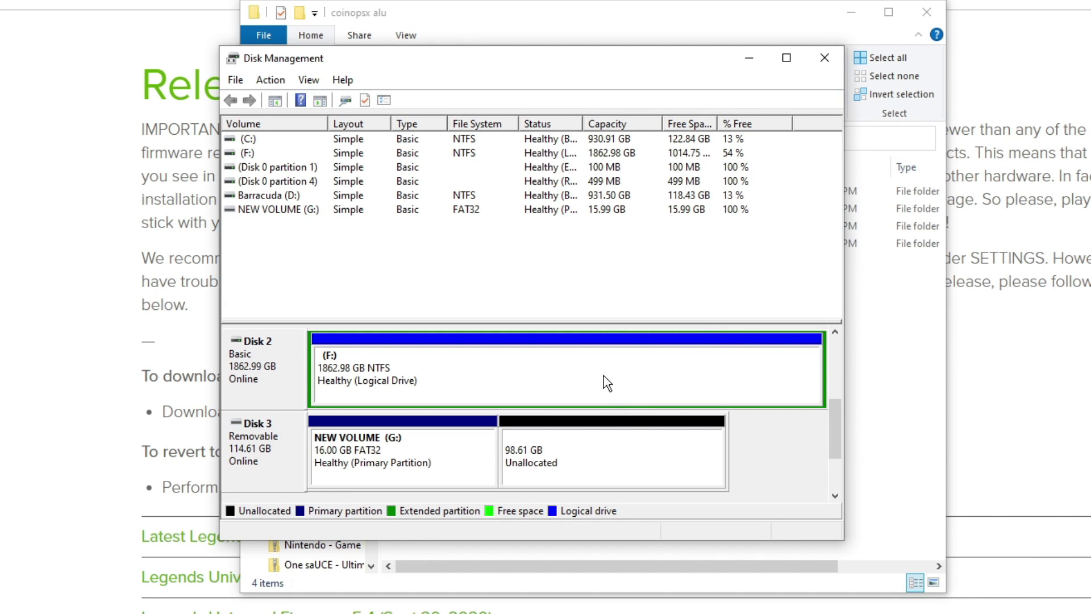
# - Create a second simple volume from Disk 3's remaining 100974 MB with drive letter E, quick formatted as exFAT
pyautogui.rightClick(579, 462)
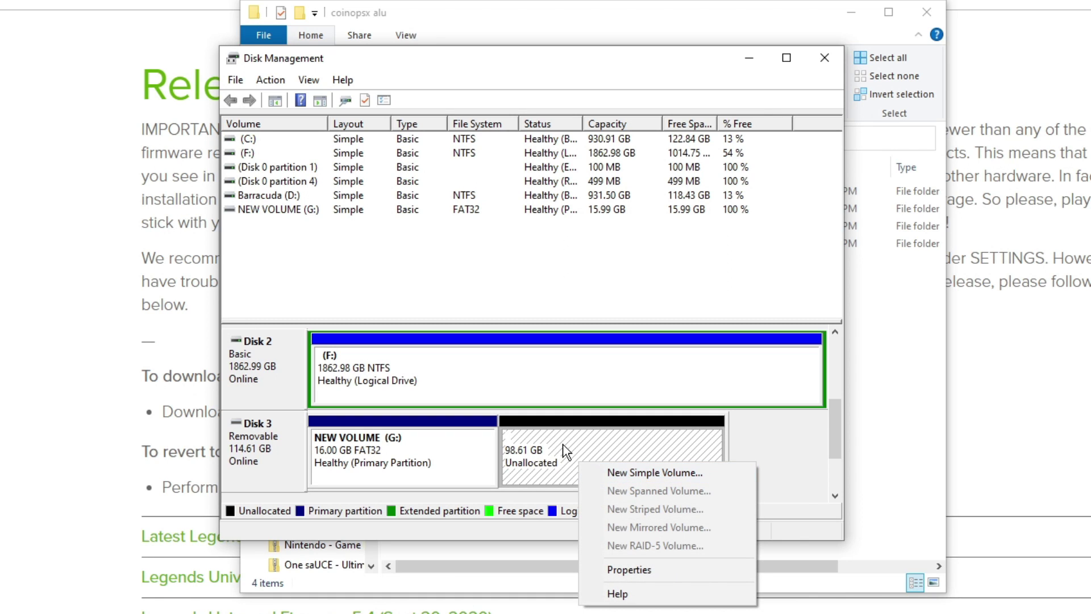
pyautogui.click(621, 474)
pyautogui.click(554, 433)
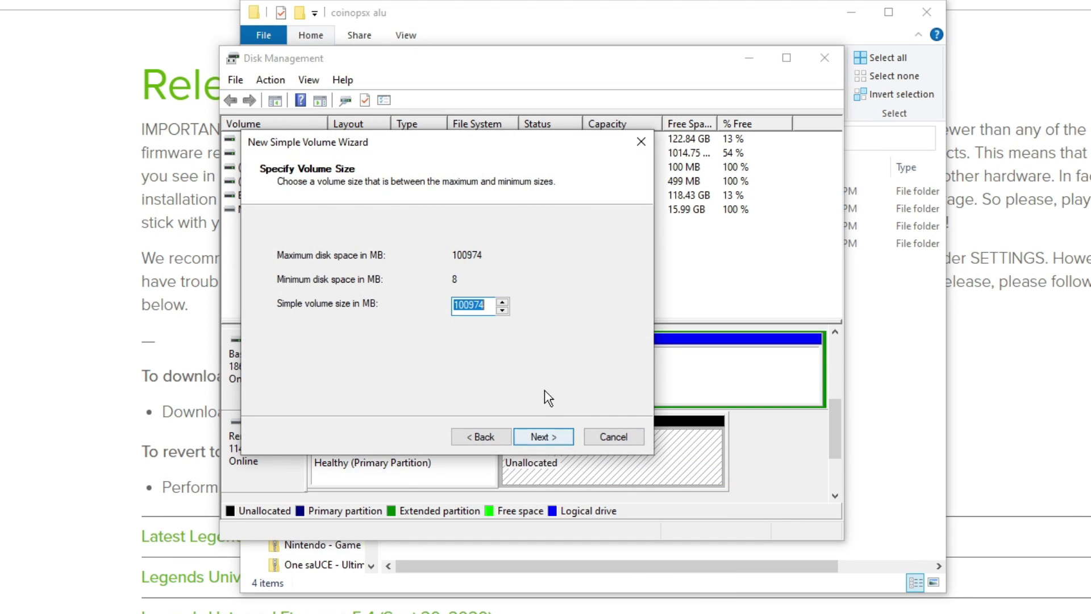
pyautogui.click(539, 438)
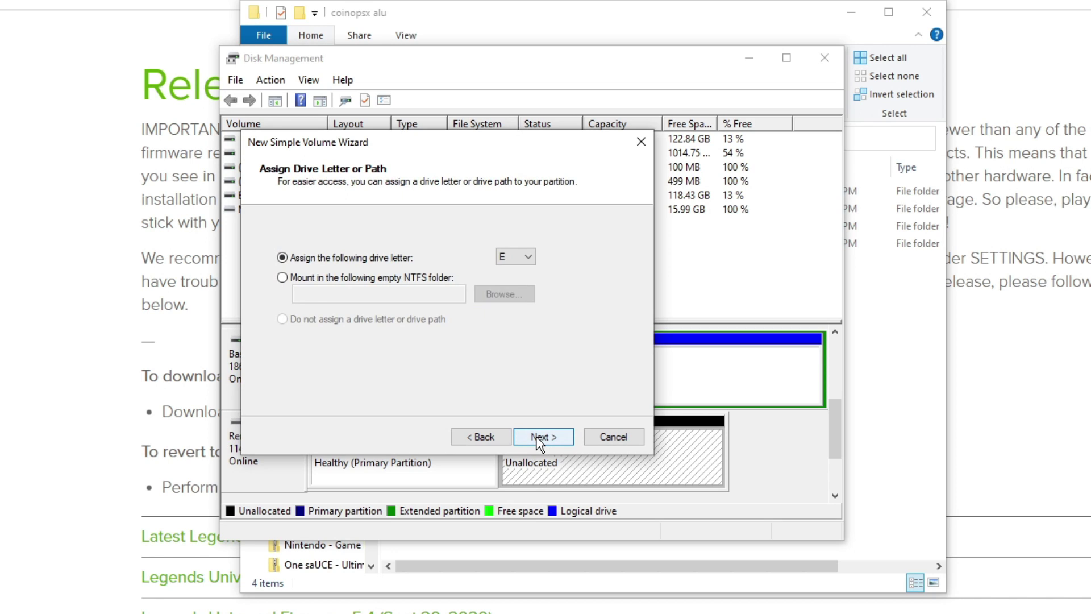
pyautogui.click(544, 438)
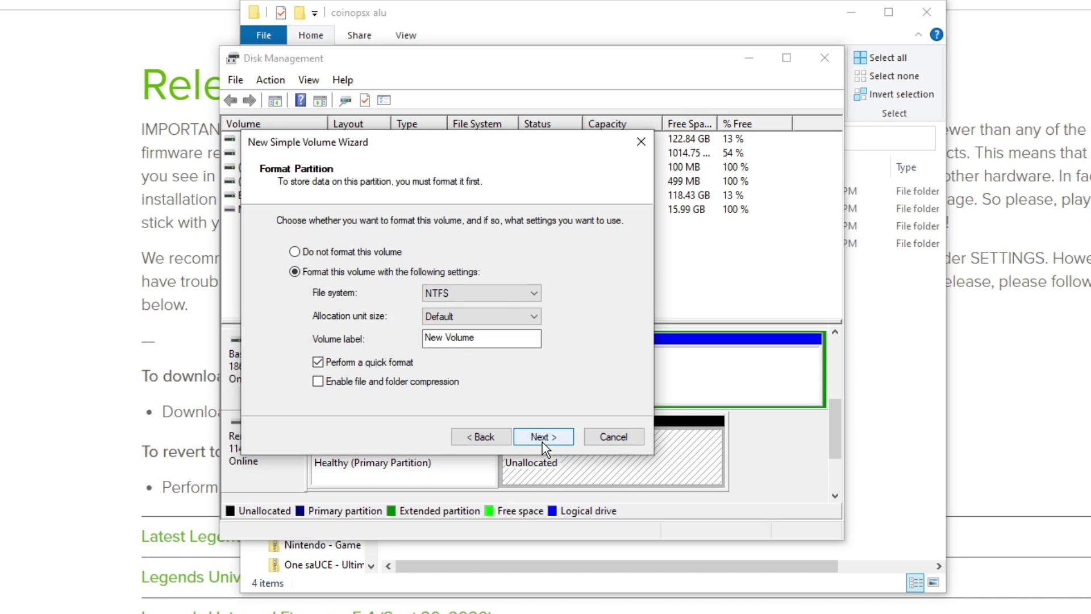
pyautogui.click(504, 297)
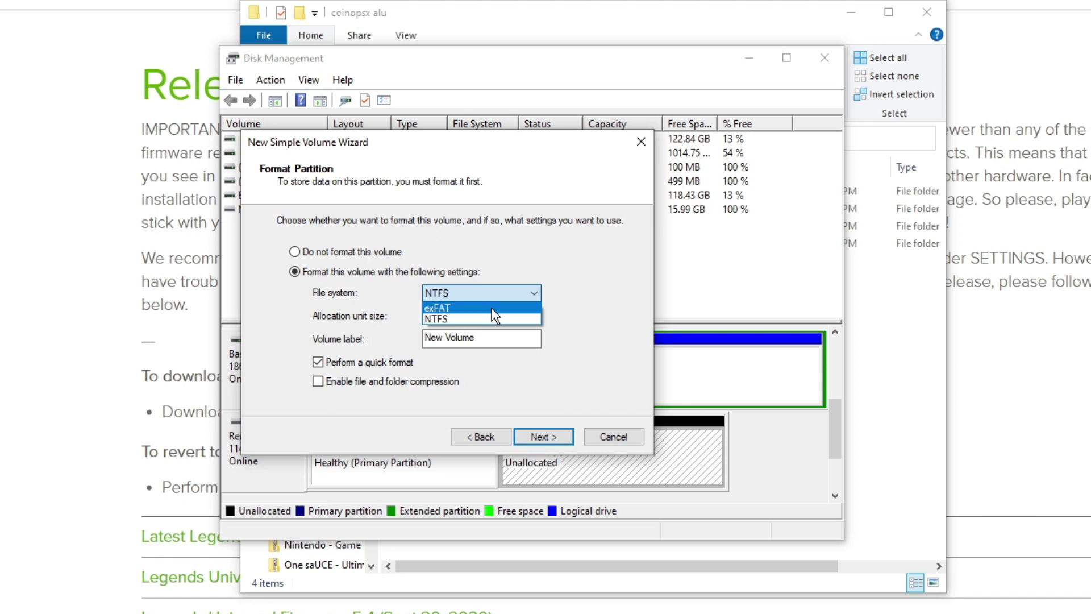
pyautogui.click(493, 310)
pyautogui.click(539, 441)
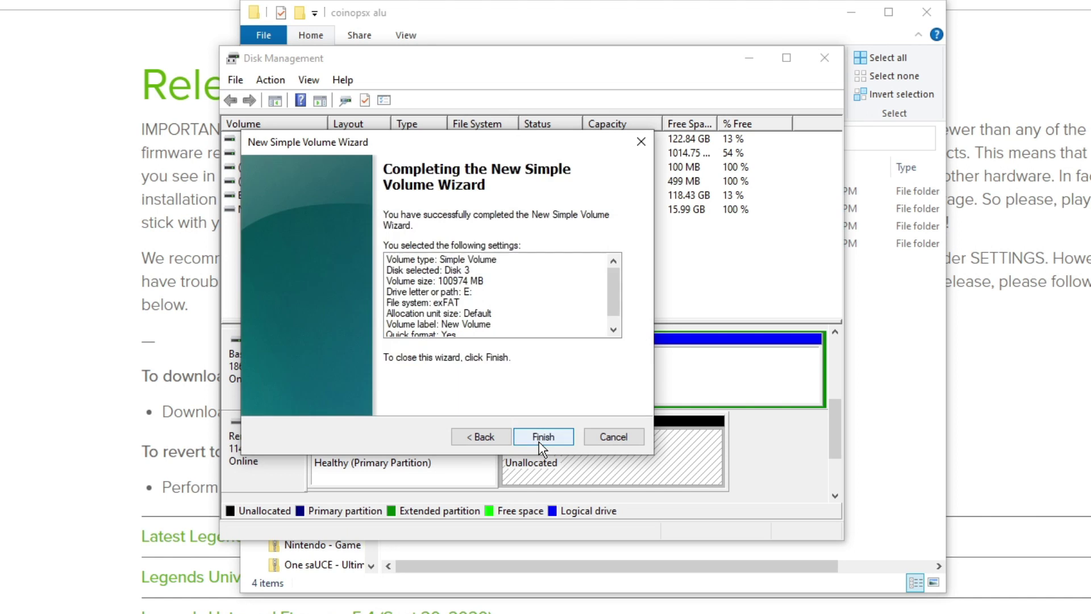
pyautogui.click(543, 436)
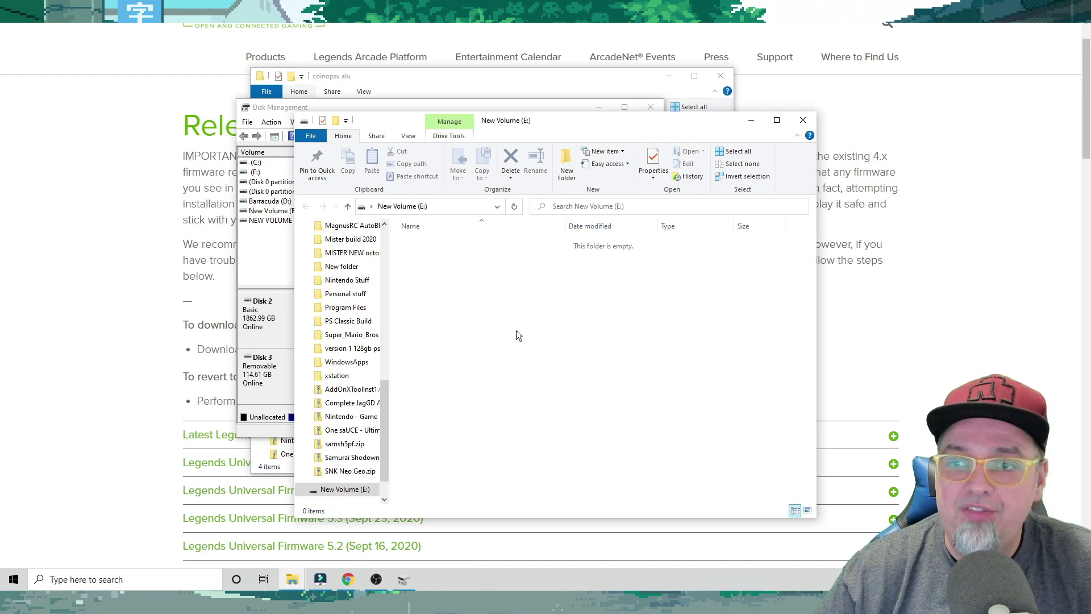
# - Close Disk Management and arrange the New Volume (E:) window beside the coinopsx alu folder, with the latter in front
pyautogui.moveTo(534, 127); pyautogui.dragTo(857, 121)
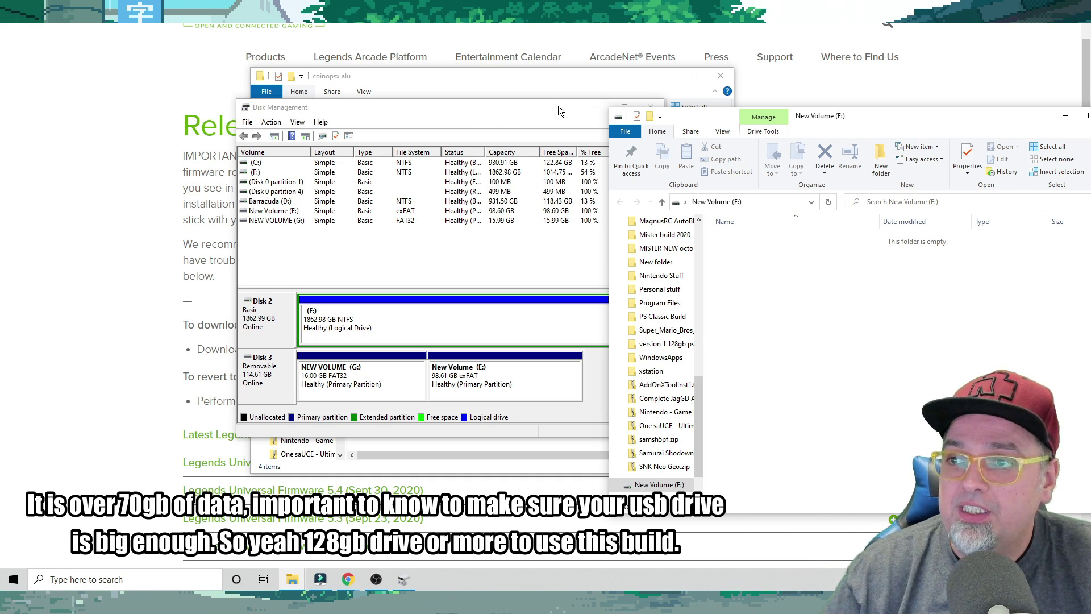
pyautogui.moveTo(527, 112); pyautogui.dragTo(477, 113)
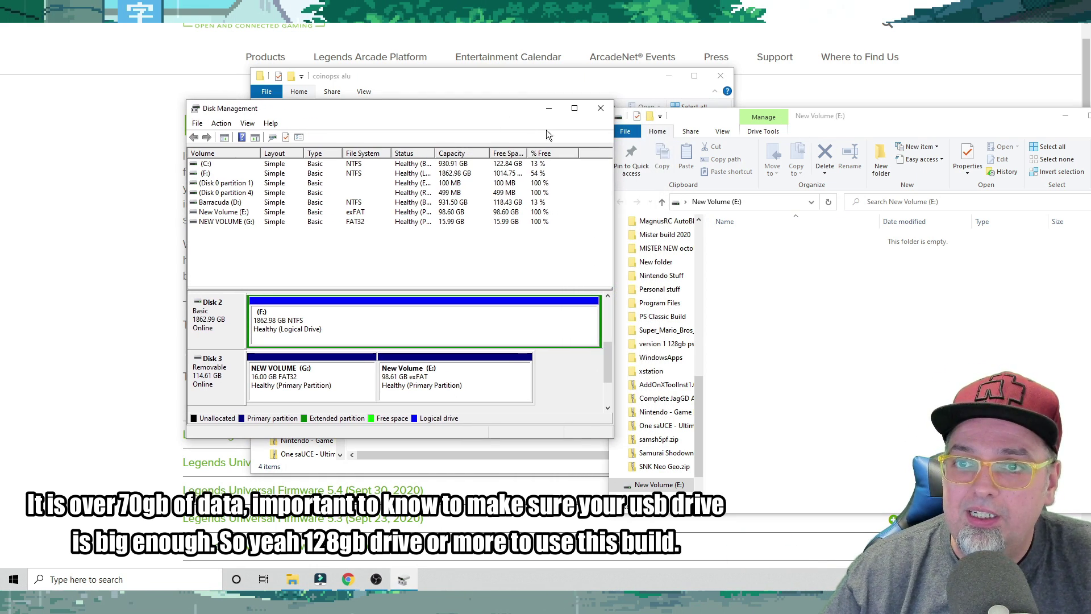
pyautogui.click(600, 109)
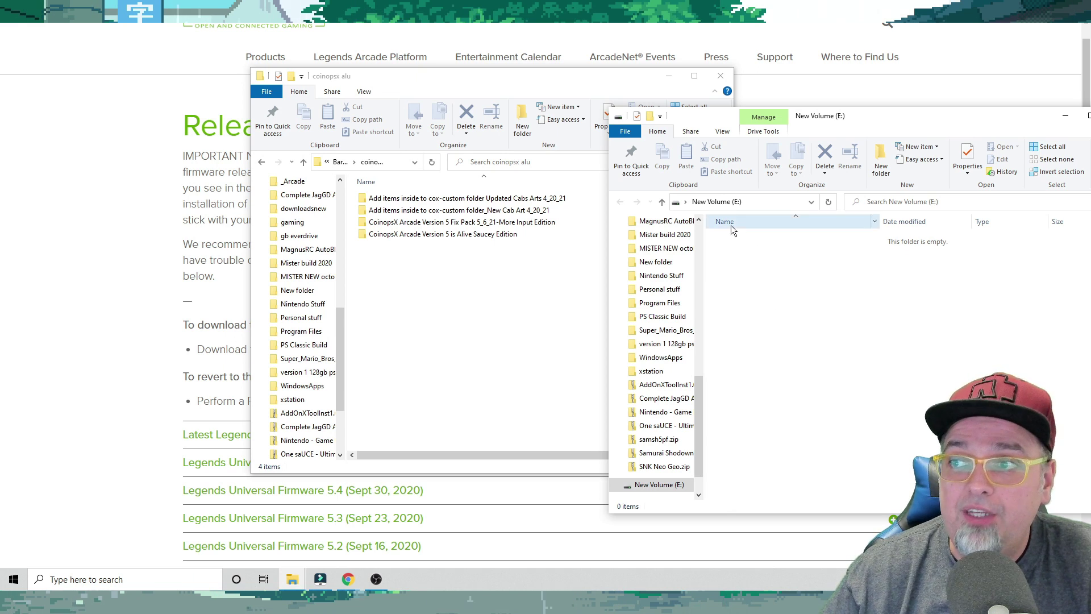
pyautogui.click(608, 88)
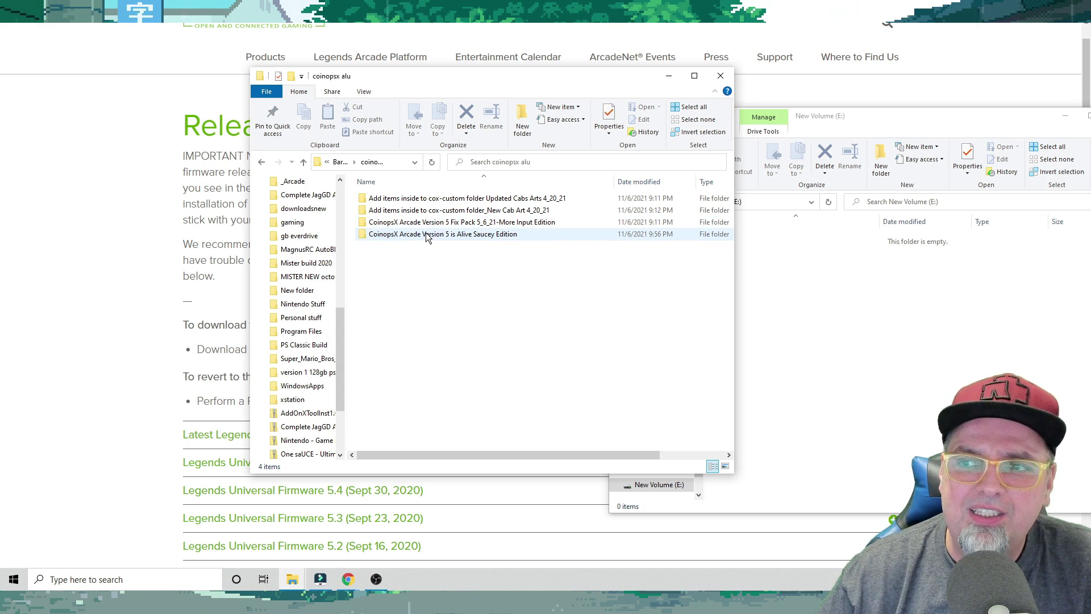
pyautogui.moveTo(427, 236)
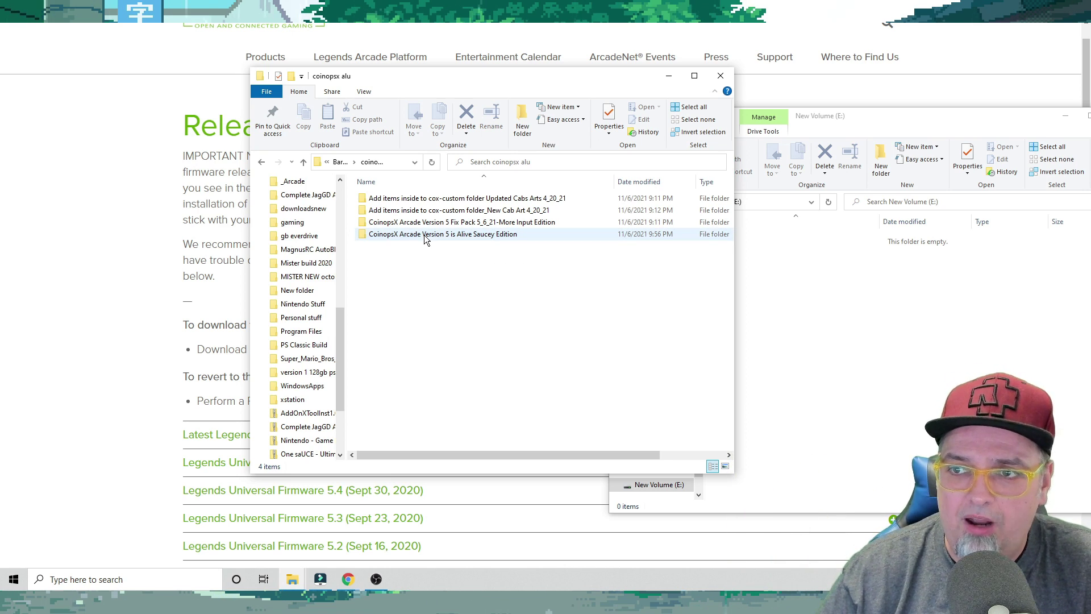
# - Open the CoinopsX Arcade Version 5 is Alive Saucey Edition folder in a new window and arrange it beside the coinopsx alu window
pyautogui.rightClick(424, 234)
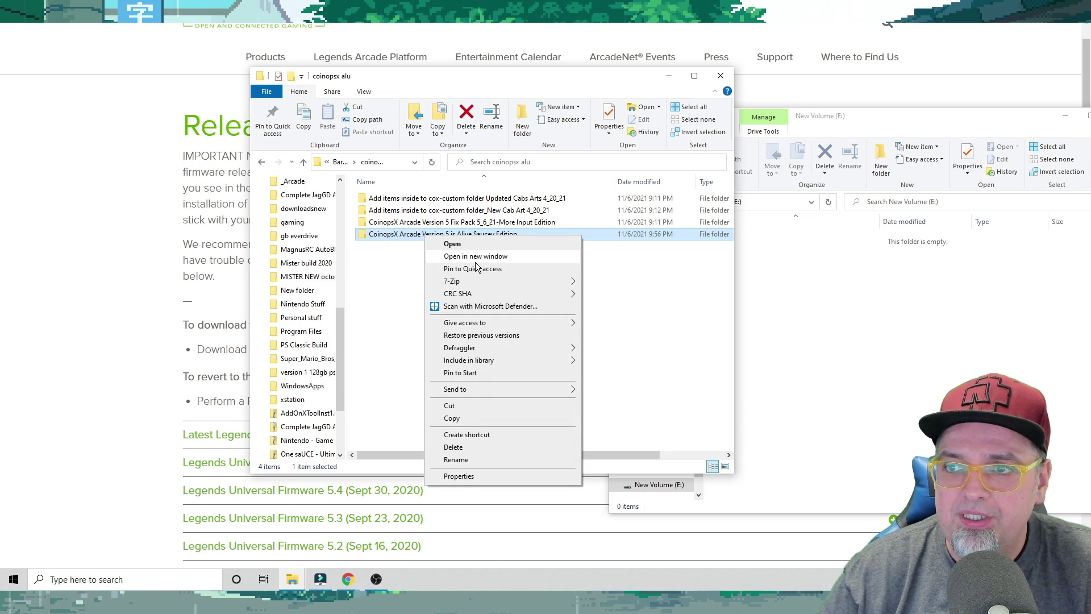
pyautogui.click(475, 257)
pyautogui.moveTo(275, 8); pyautogui.dragTo(775, 196)
pyautogui.moveTo(520, 90); pyautogui.dragTo(273, 86)
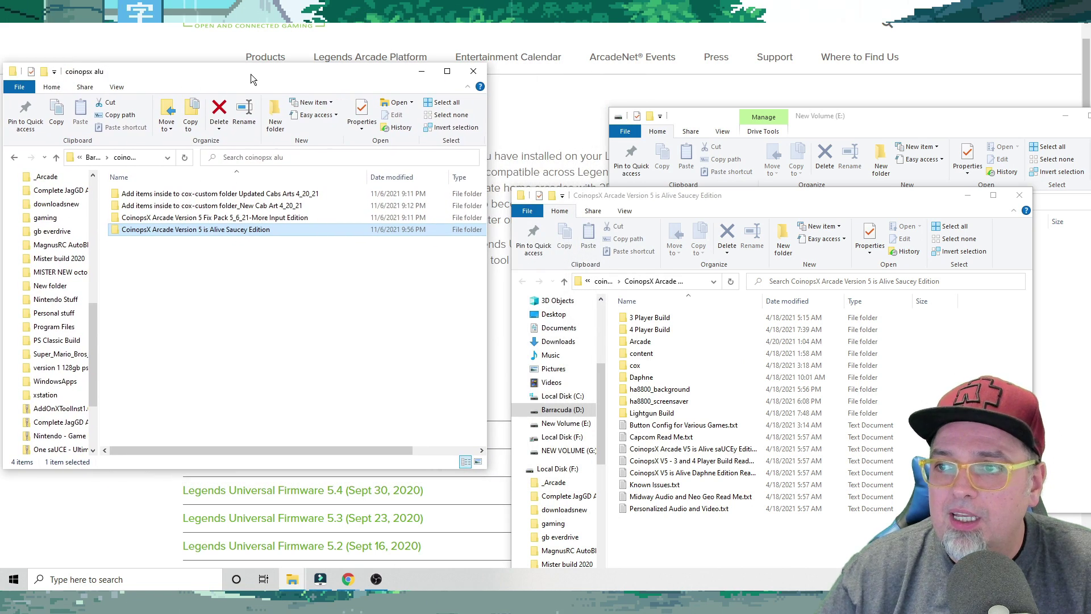
pyautogui.moveTo(666, 201); pyautogui.dragTo(644, 81)
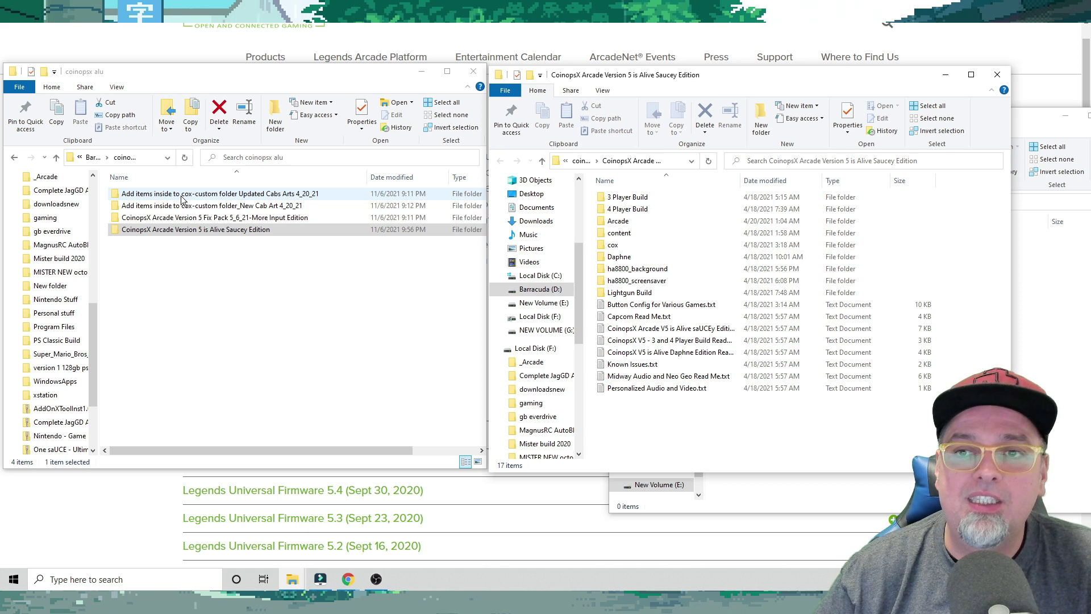
# - Open the build's cox\custom folder in one window and the Updated Cabs folder from the Updated Cabs Arts 4_20_21 download in the other
pyautogui.click(608, 249)
pyautogui.doubleClick(608, 249)
pyautogui.doubleClick(613, 208)
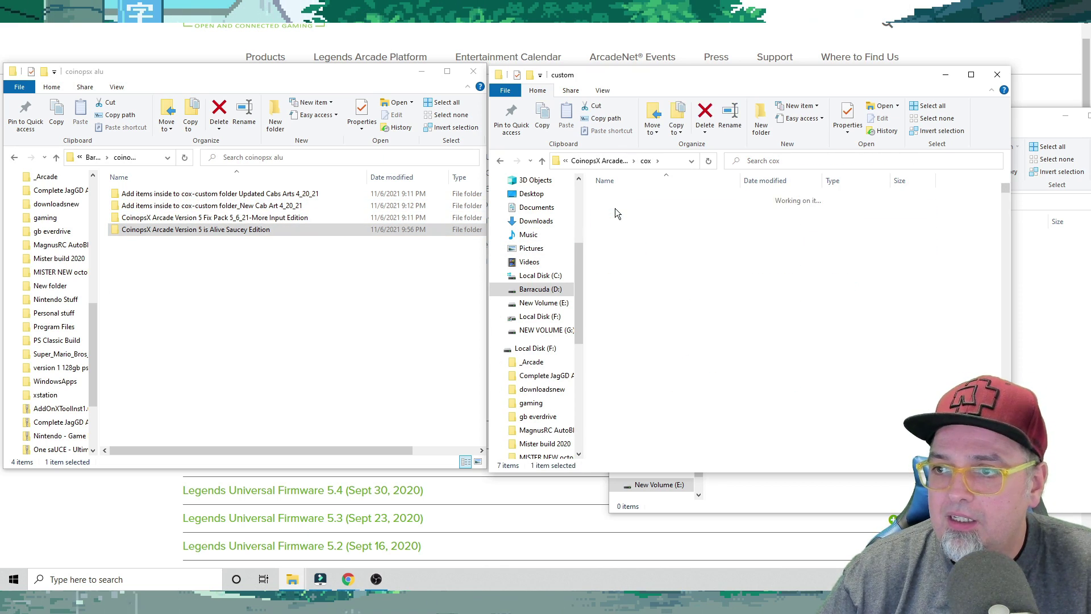
pyautogui.doubleClick(183, 194)
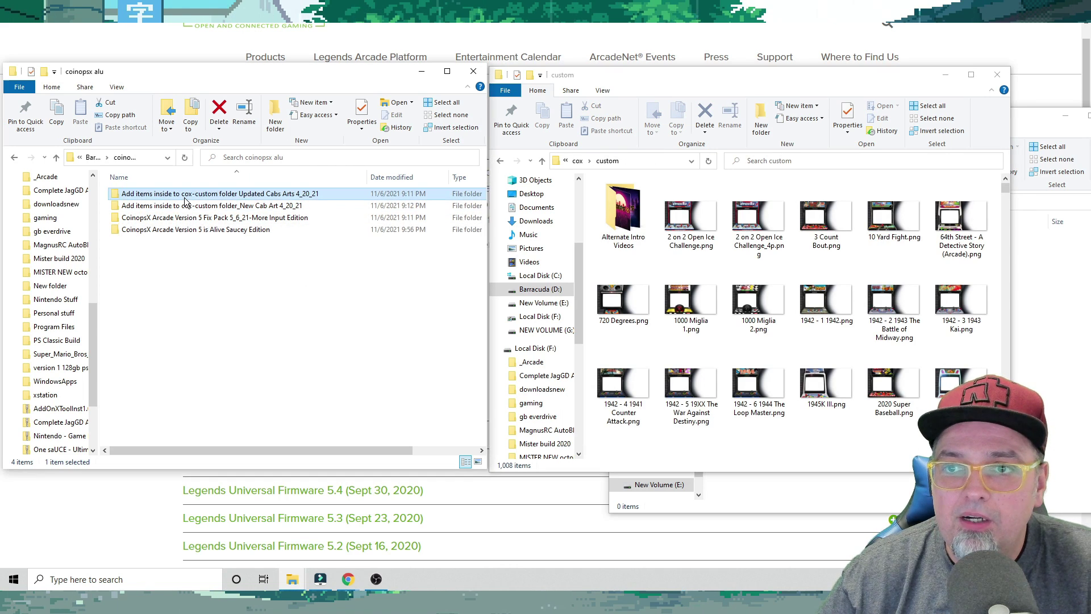
pyautogui.doubleClick(165, 196)
# - Move all the Updated Cabs images into the build's custom folder, replacing the files with the same names
pyautogui.click(134, 215)
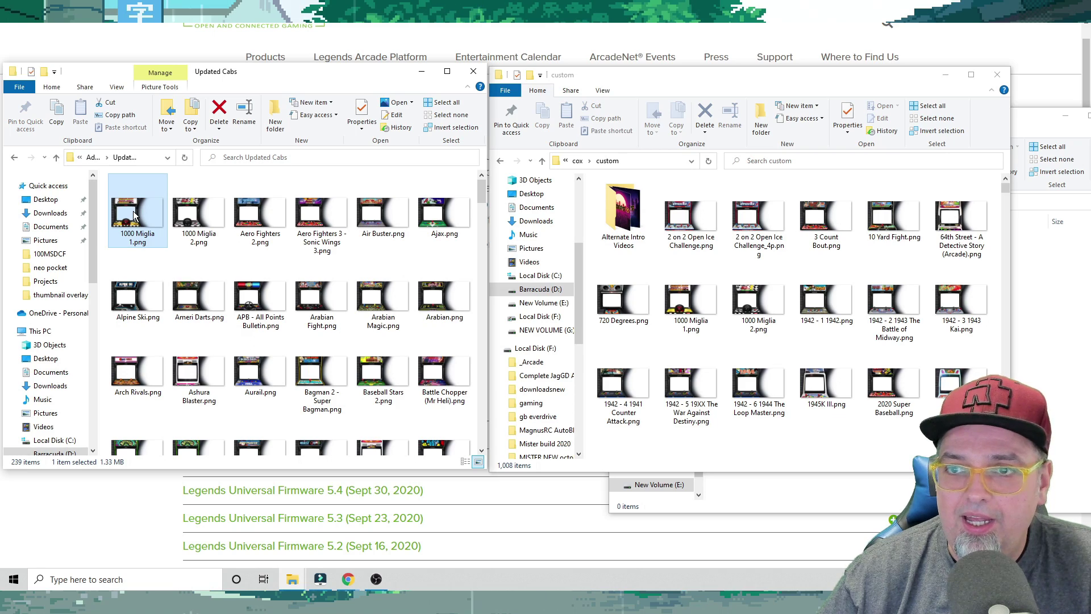
pyautogui.hotkey('shift', 'Down')
pyautogui.hotkey('shift', 'Down')
pyautogui.hotkey('shift', 'Down')
pyautogui.hotkey('shift', 'Down')
pyautogui.hotkey('shift', 'Down')
pyautogui.hotkey('shift', 'Down')
pyautogui.hotkey('shift', 'Down')
pyautogui.hotkey('shift', 'Down')
pyautogui.hotkey('shift', 'Down')
pyautogui.hotkey('shift', 'Down')
pyautogui.hotkey('shift', 'Down')
pyautogui.hotkey('shift', 'Down')
pyautogui.hotkey('shift', 'Down')
pyautogui.hotkey('shift', 'Down')
pyautogui.hotkey('shift', 'Down')
pyautogui.hotkey('shift', 'Down')
pyautogui.hotkey('shift', 'Down')
pyautogui.hotkey('shift', 'Down')
pyautogui.hotkey('shift', 'Down')
pyautogui.hotkey('shift', 'Down')
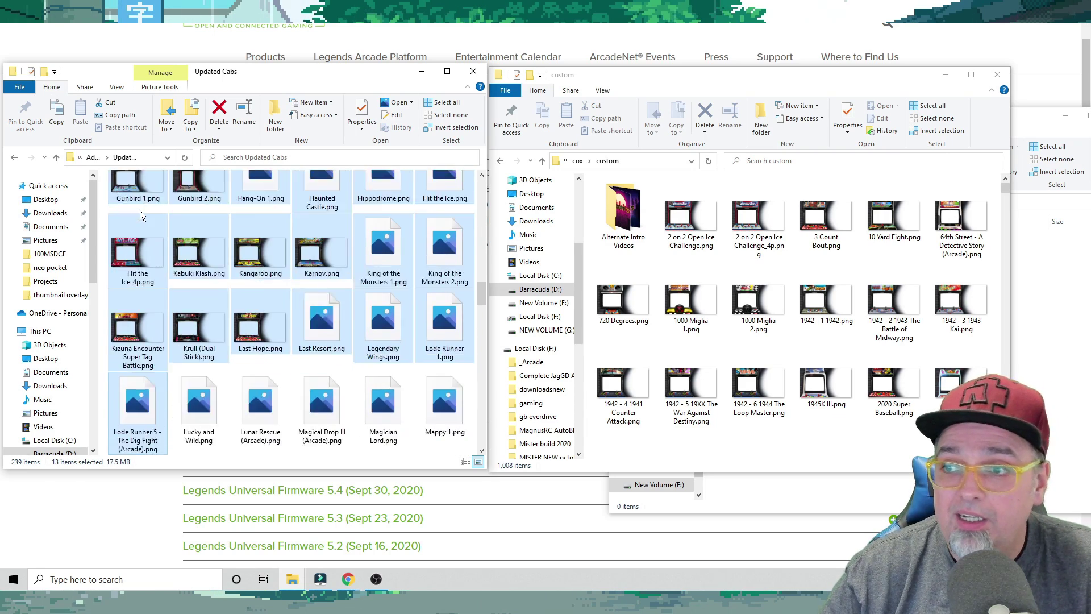
pyautogui.hotkey('shift', 'End')
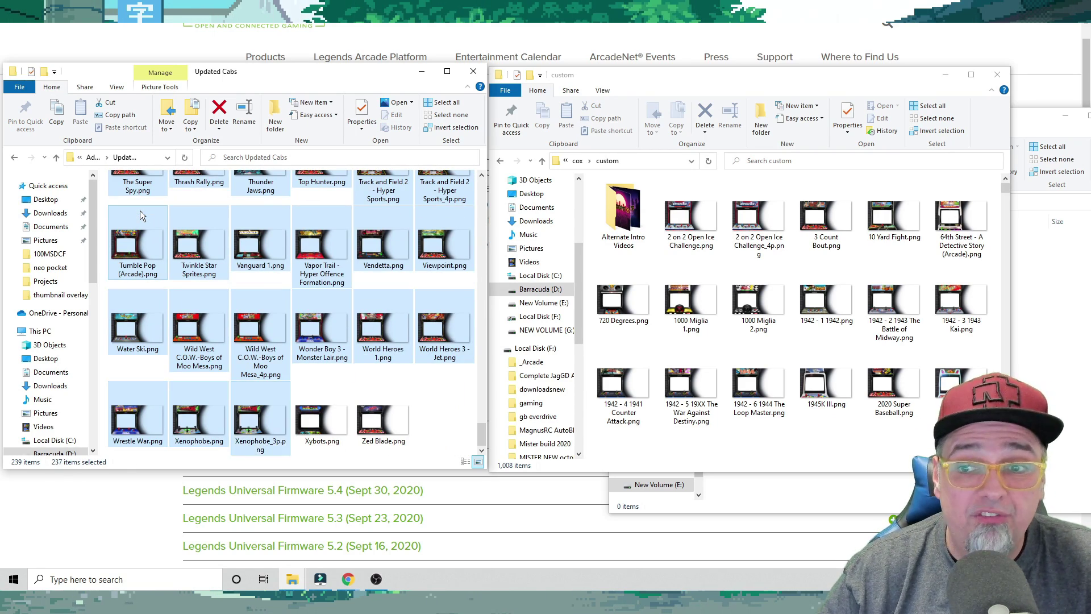
pyautogui.moveTo(139, 210); pyautogui.dragTo(728, 351)
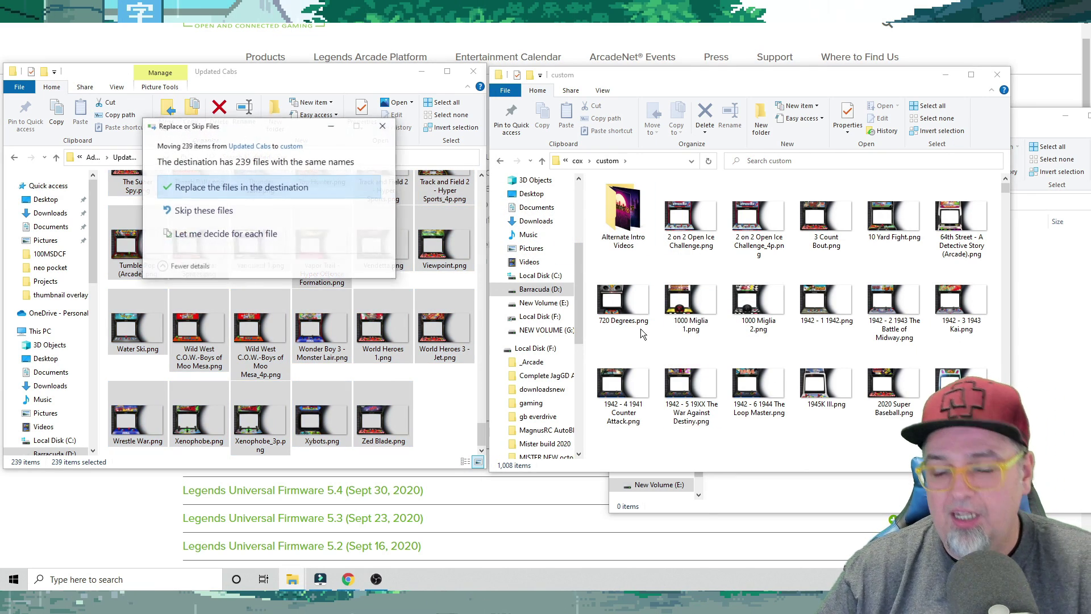
pyautogui.click(228, 190)
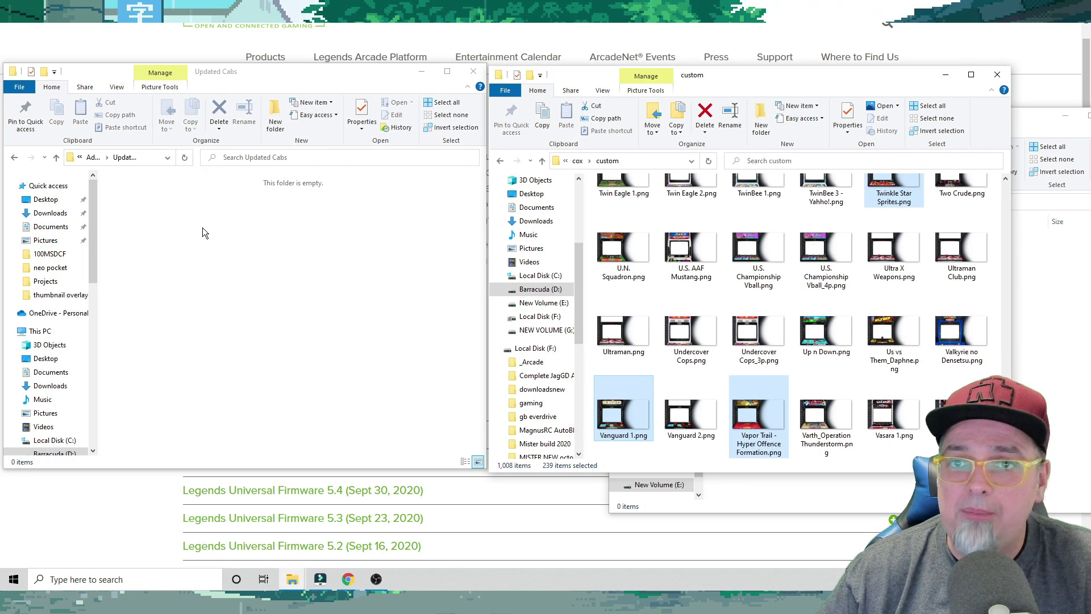
# - Return to the coinopsx alu folder and open New Cab Art inside the New Cab Art 4_20_21 download
pyautogui.click(91, 158)
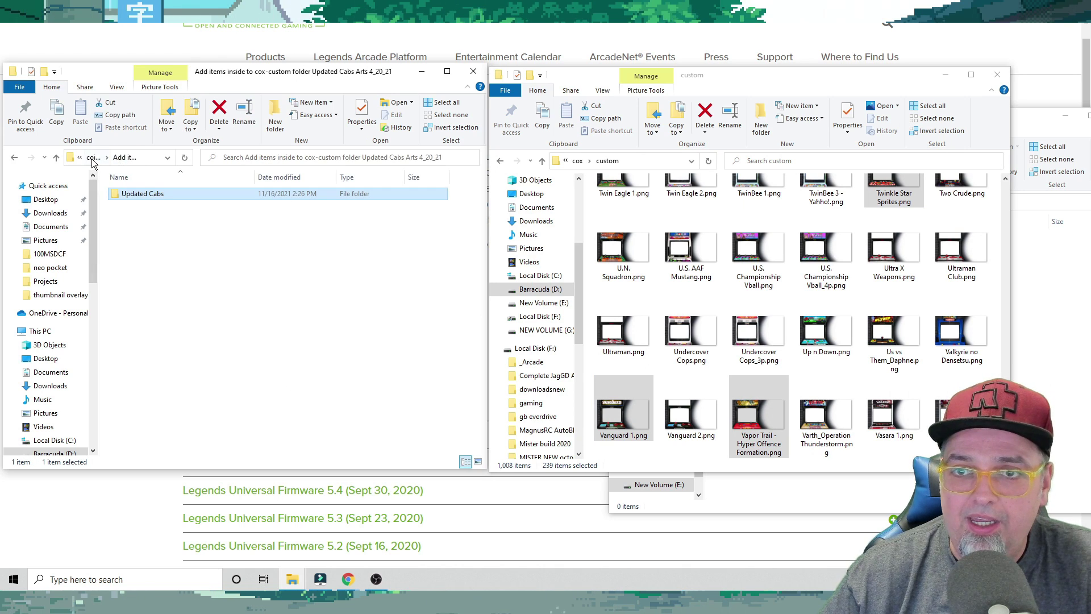
pyautogui.click(94, 159)
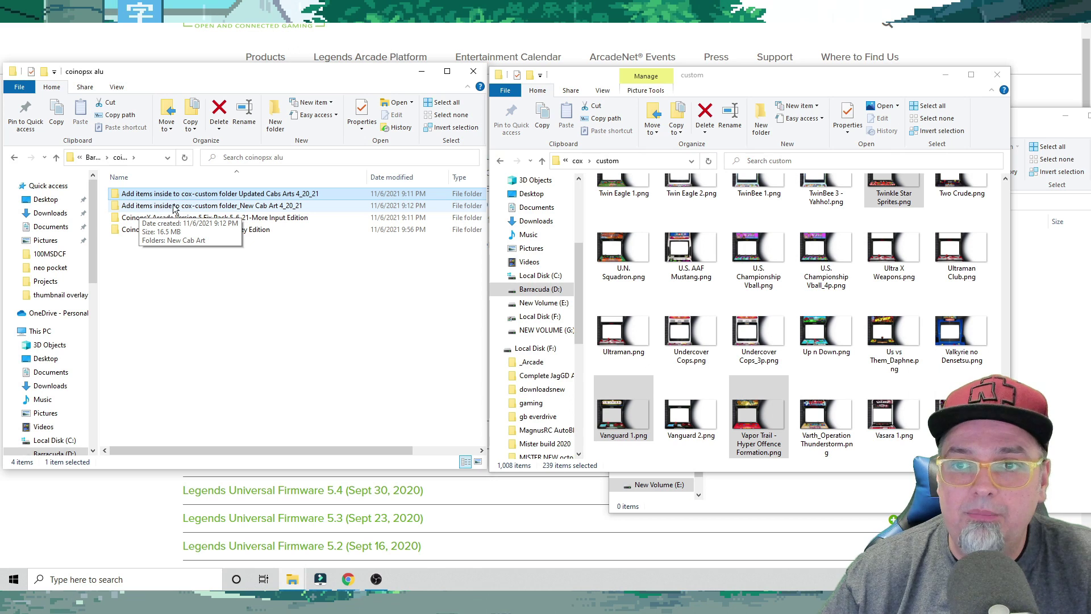
pyautogui.doubleClick(170, 207)
pyautogui.doubleClick(156, 196)
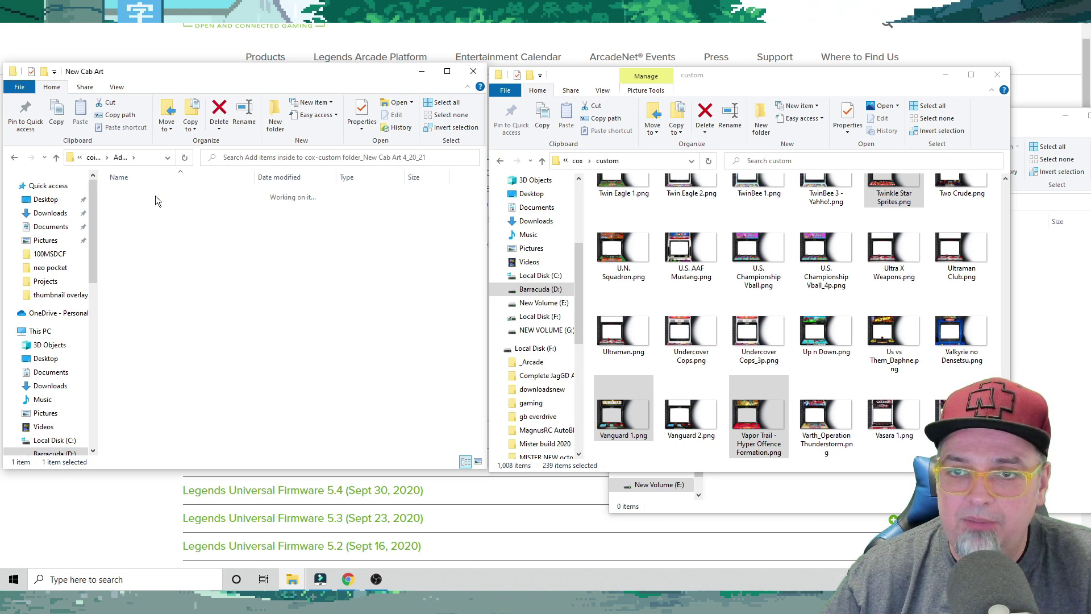
# - Move all the New Cab Art images into the build's custom folder, replacing the existing Armor Attack.png
pyautogui.click(137, 204)
pyautogui.hotkey('shift', 'Right')
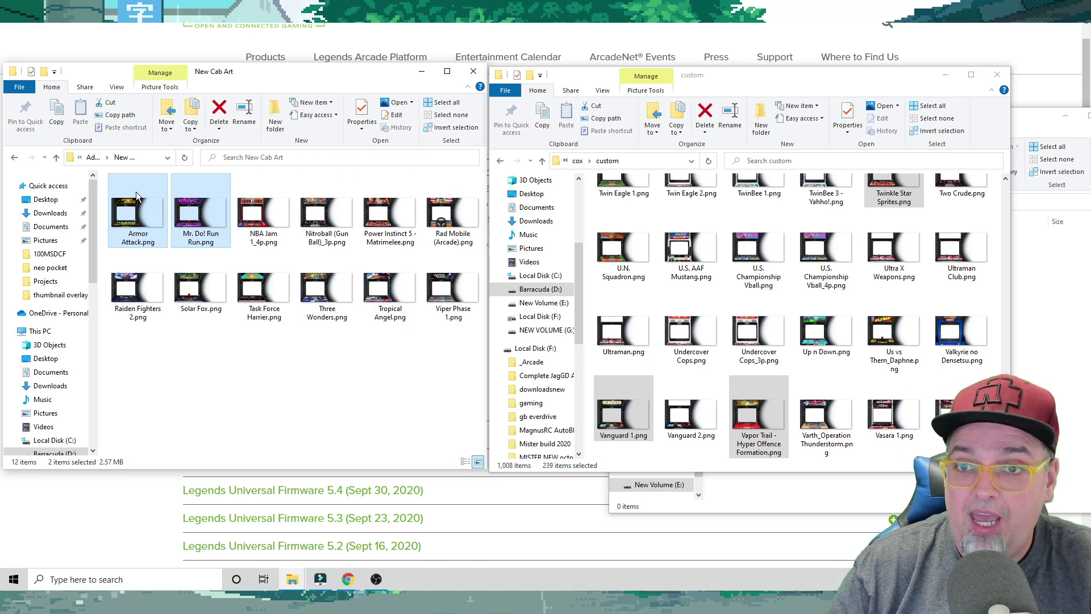
pyautogui.hotkey('ctrl', 'a')
pyautogui.moveTo(213, 203); pyautogui.dragTo(727, 259)
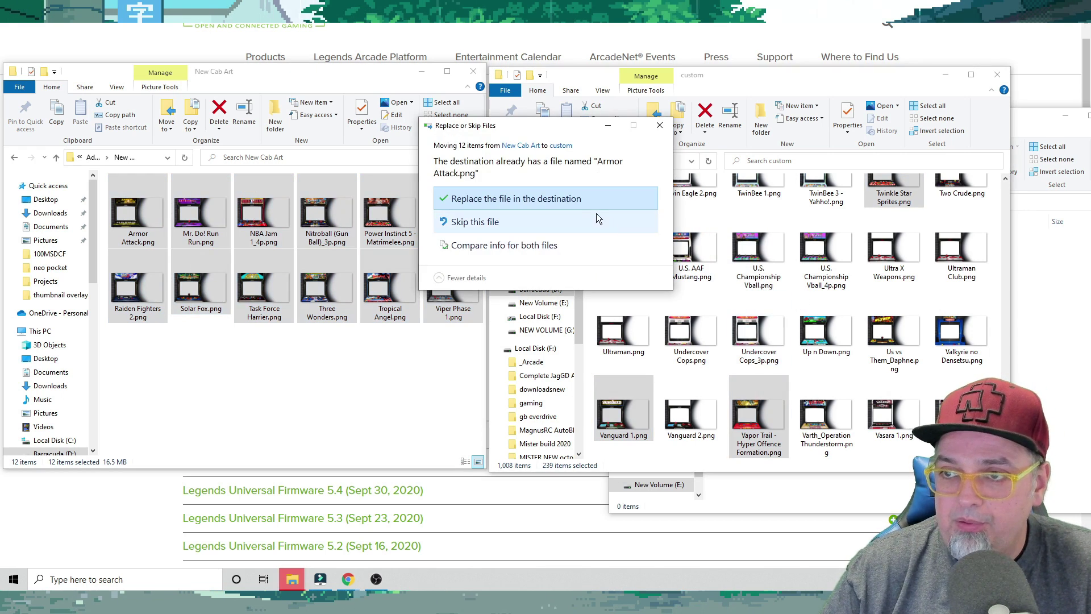
pyautogui.click(527, 202)
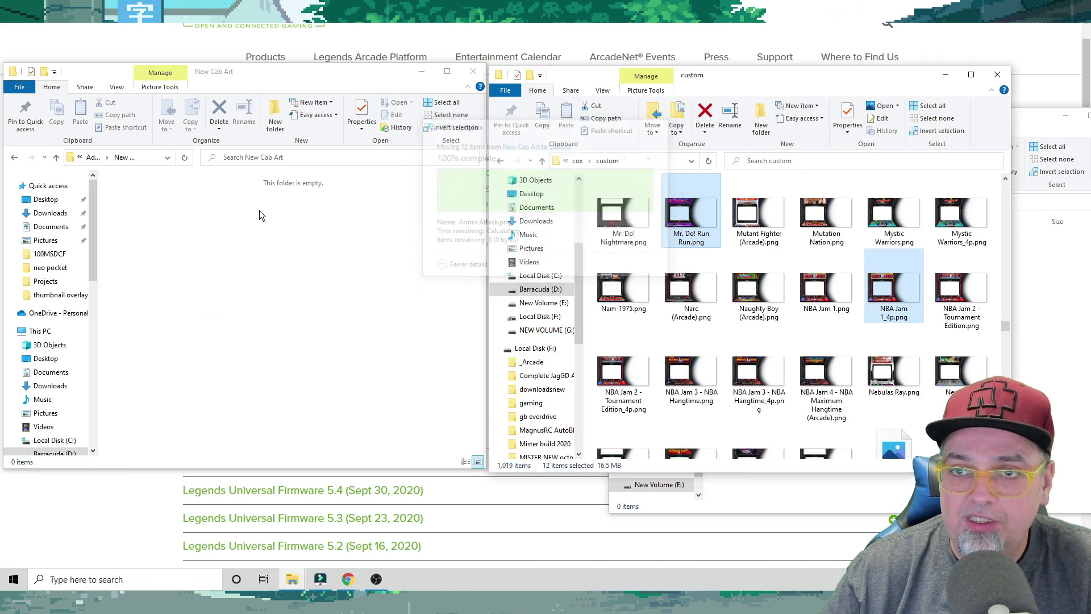
# - Go back to the build's cox folder and open the CoinopsX Arcade Version 5 Fix Pack 2-More Input Edition folder in the other window
pyautogui.click(577, 161)
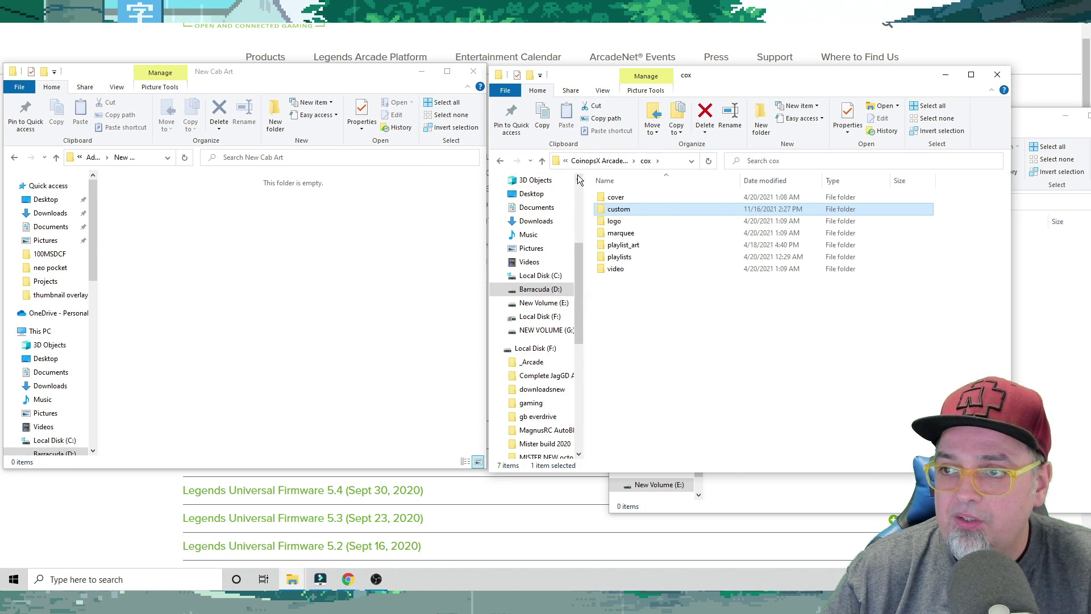
pyautogui.click(91, 158)
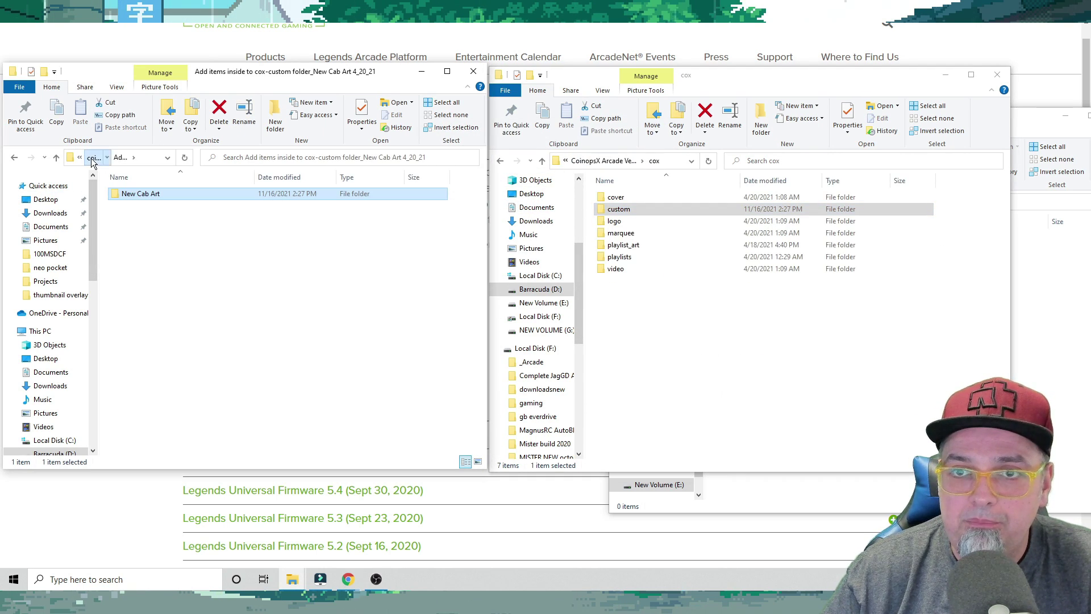
pyautogui.click(90, 158)
pyautogui.doubleClick(175, 219)
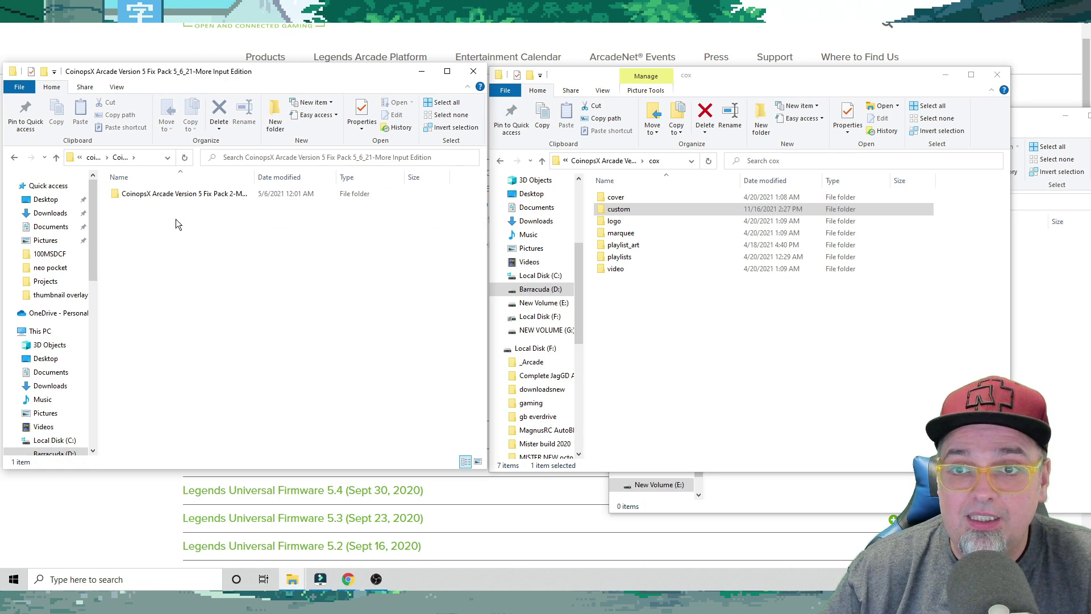
pyautogui.doubleClick(186, 193)
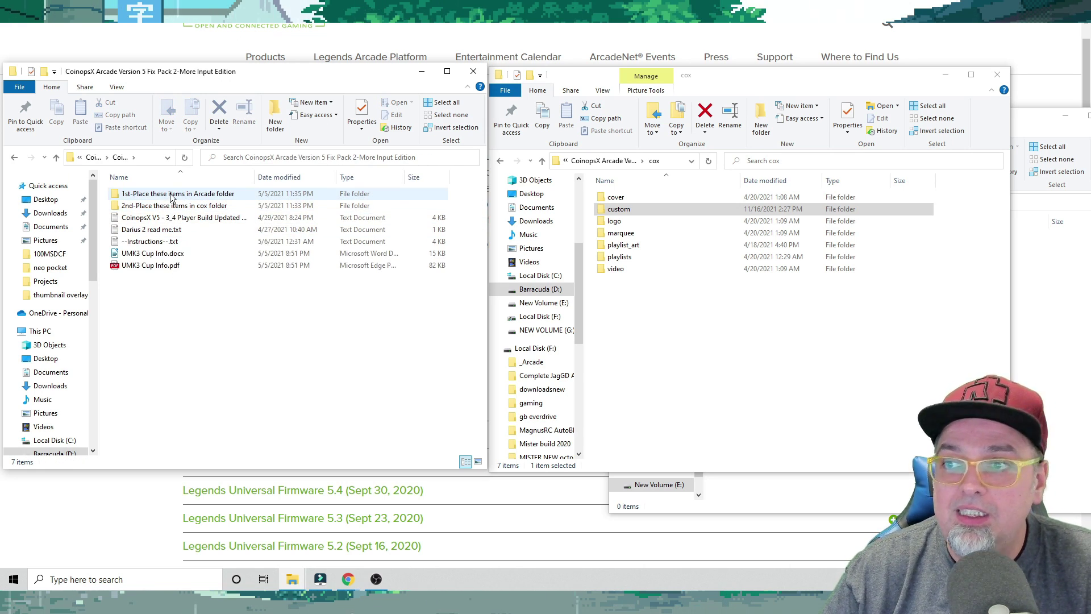
# - Open the build's Arcade folder alongside the fix pack's "1st-Place these items in Arcade folder"
pyautogui.click(601, 160)
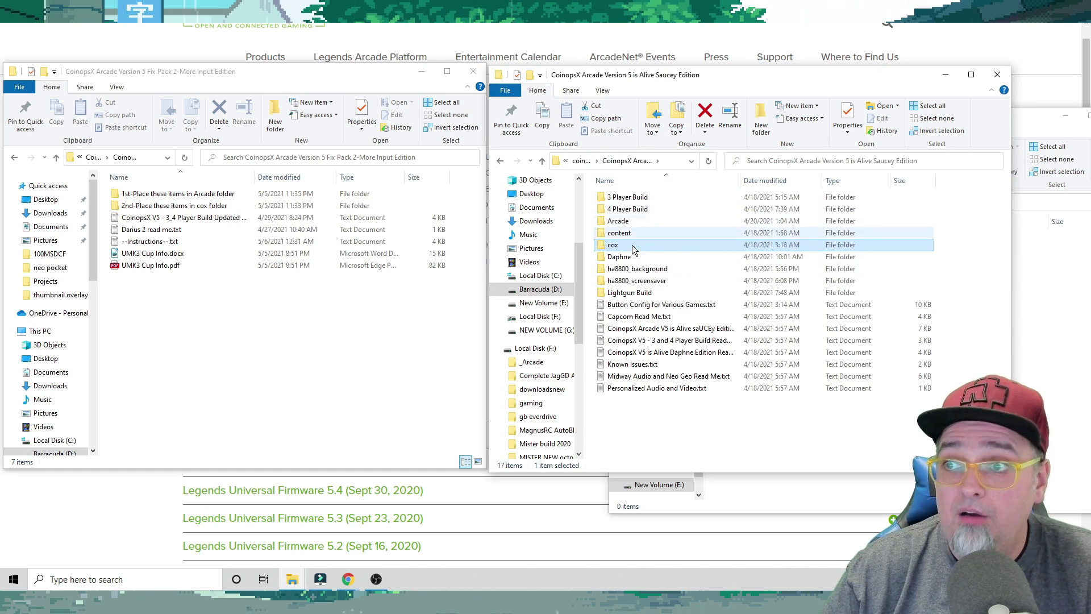
pyautogui.doubleClick(614, 221)
pyautogui.click(172, 194)
pyautogui.doubleClick(172, 195)
# - Move all the fix pack's UCE files into the build's Arcade folder, replacing the files with the same names
pyautogui.click(172, 195)
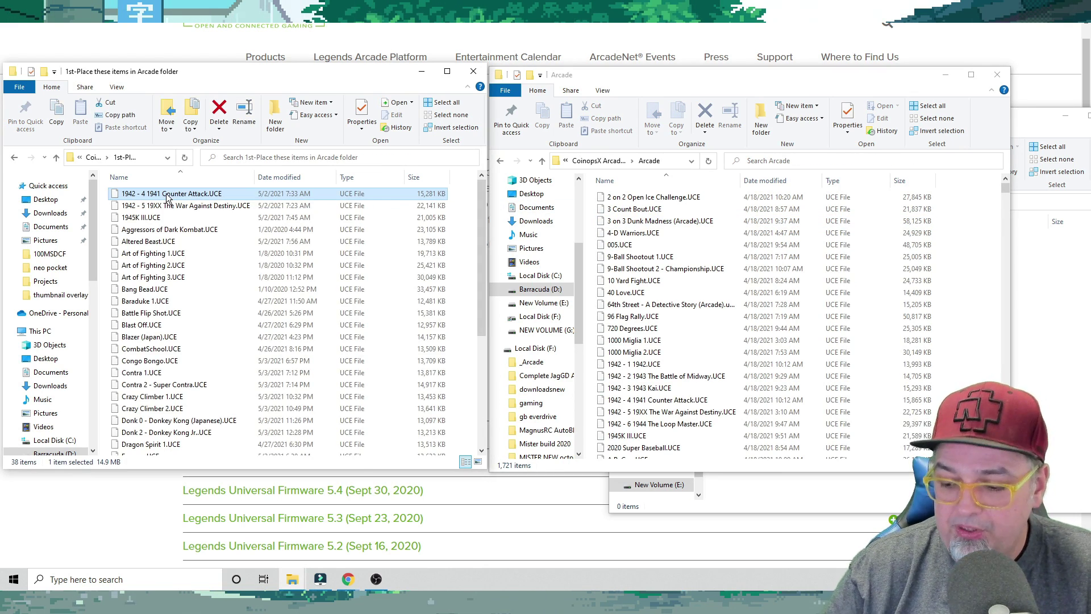
pyautogui.hotkey('shift', 'Down')
pyautogui.hotkey('shift', 'Down')
pyautogui.hotkey('shift', 'Down')
pyautogui.hotkey('shift', 'Down')
pyautogui.hotkey('shift', 'Down')
pyautogui.hotkey('shift', 'Down')
pyautogui.hotkey('shift', 'Down')
pyautogui.hotkey('shift', 'Down')
pyautogui.hotkey('shift', 'Down')
pyautogui.hotkey('shift', 'Down')
pyautogui.hotkey('shift', 'Down')
pyautogui.hotkey('shift', 'Down')
pyautogui.hotkey('shift', 'Down')
pyautogui.hotkey('shift', 'Down')
pyautogui.hotkey('shift', 'Down')
pyautogui.hotkey('shift', 'Down')
pyautogui.hotkey('shift', 'Down')
pyautogui.hotkey('shift', 'Down')
pyautogui.hotkey('shift', 'Down')
pyautogui.hotkey('shift', 'Down')
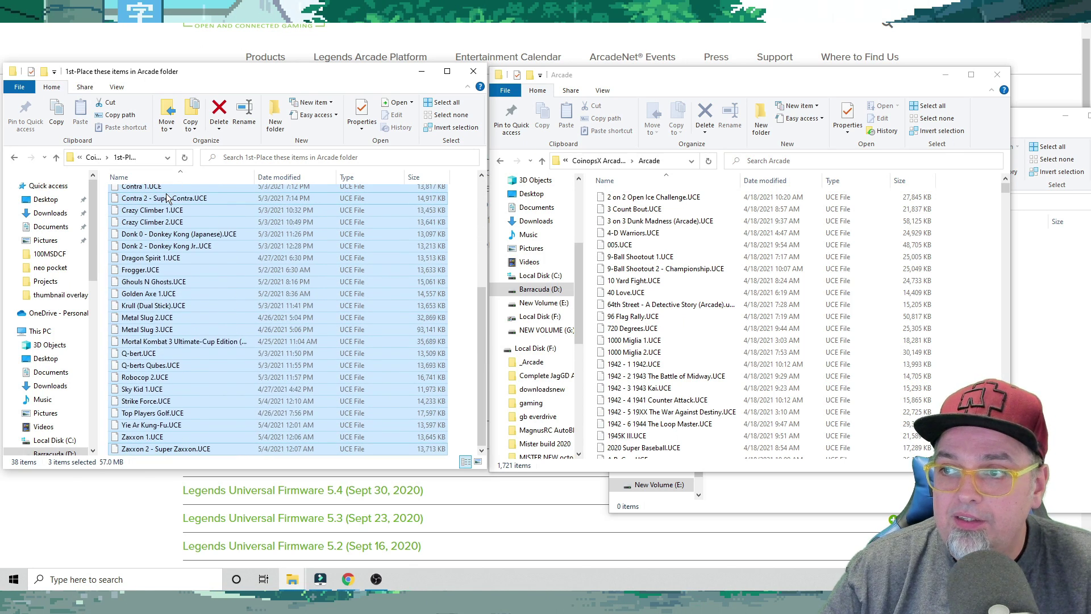
pyautogui.moveTo(166, 193); pyautogui.dragTo(765, 274)
pyautogui.click(513, 182)
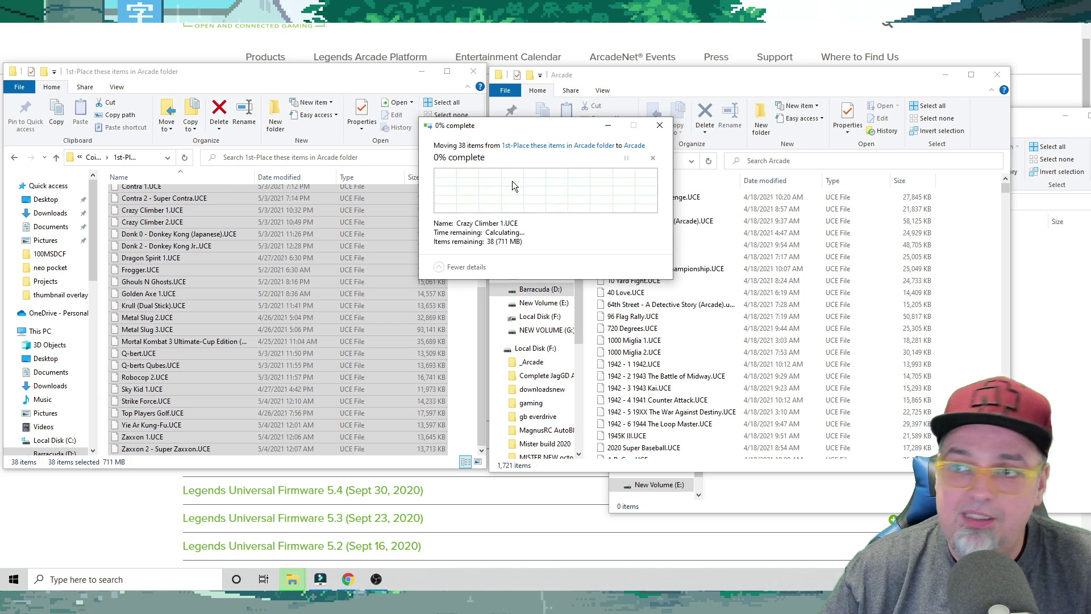
# - Move the cover, custom and playlists folders from "2nd-Place these items in cox folder" into the build's cox folder, replacing duplicate files
pyautogui.click(94, 158)
pyautogui.click(146, 207)
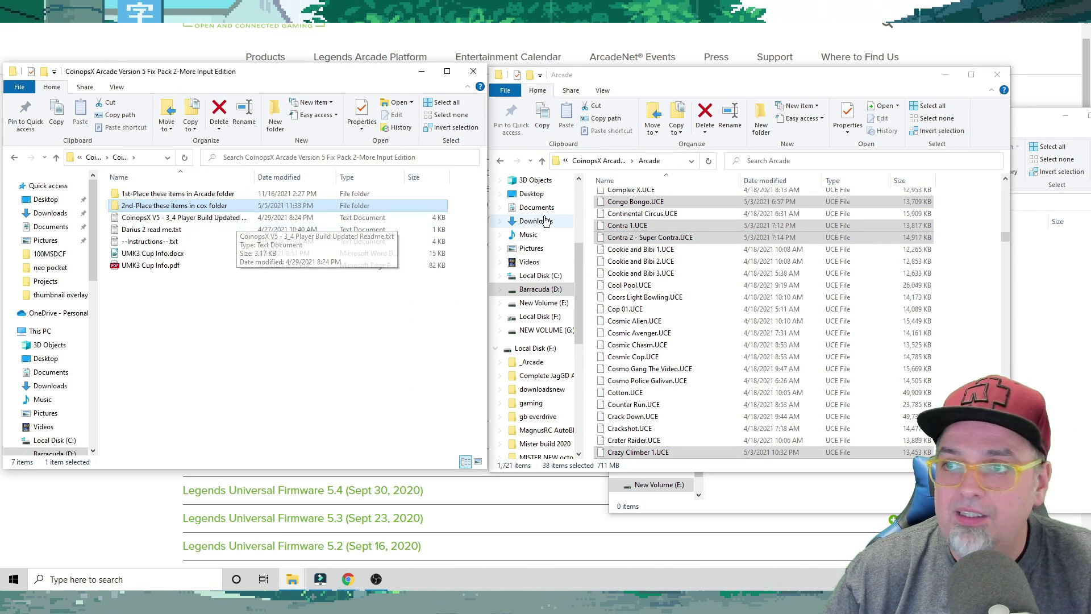
pyautogui.click(606, 160)
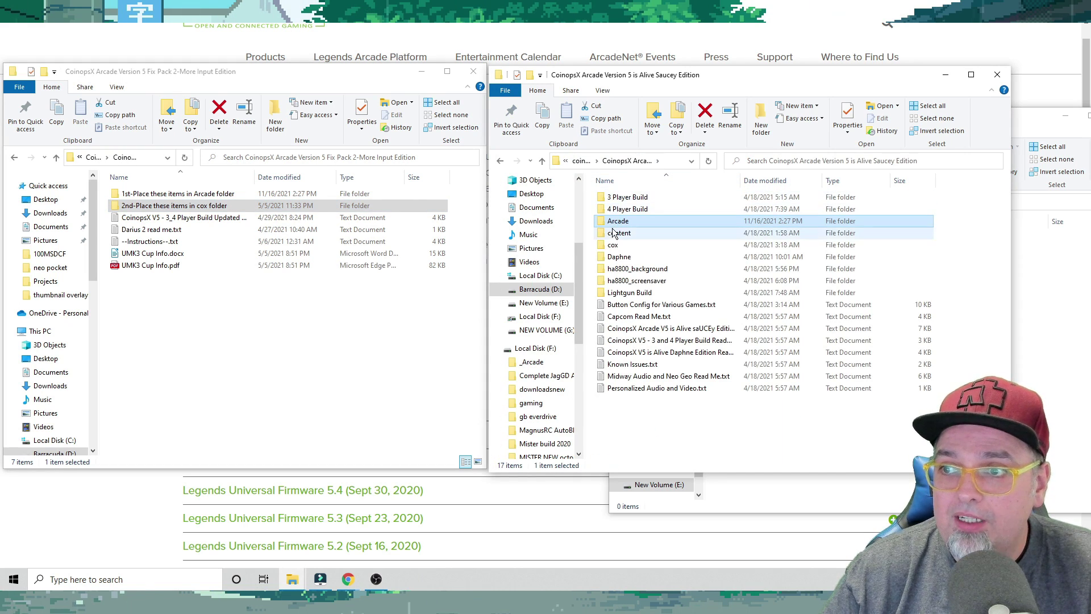
pyautogui.doubleClick(613, 245)
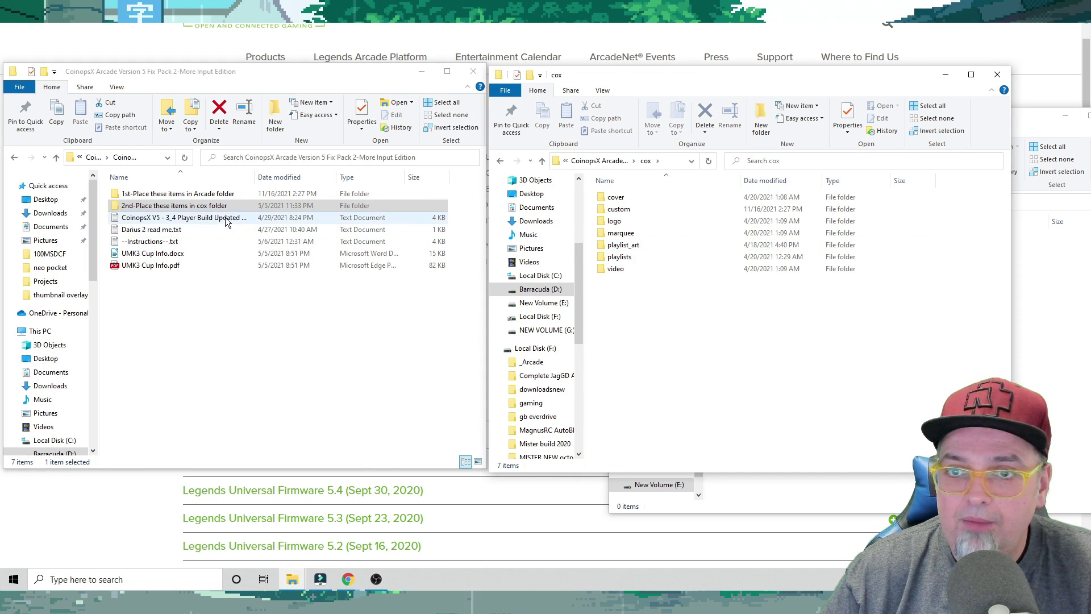
pyautogui.doubleClick(195, 207)
pyautogui.moveTo(172, 243); pyautogui.dragTo(715, 344)
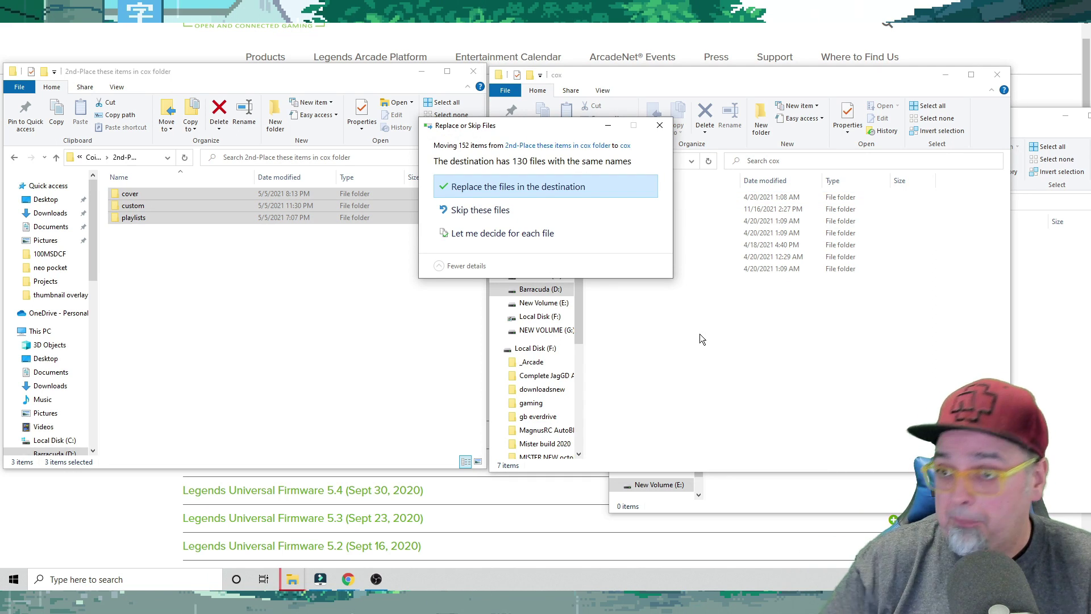
pyautogui.click(565, 189)
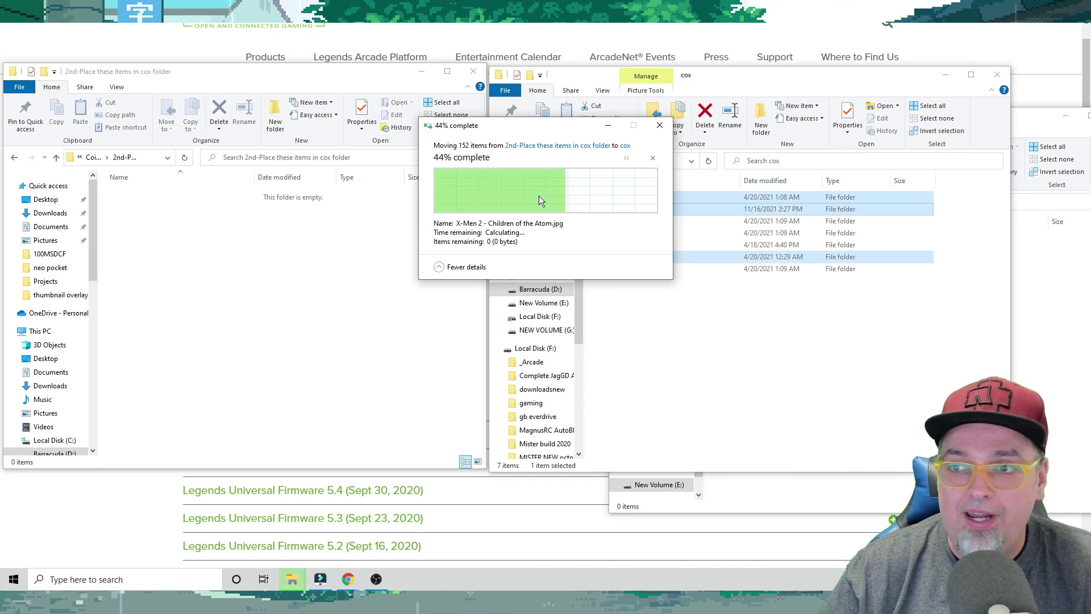
# - Close the fix pack window, place the build window beside New Volume (E:), and return it to the Saucey Edition root folder
pyautogui.click(89, 159)
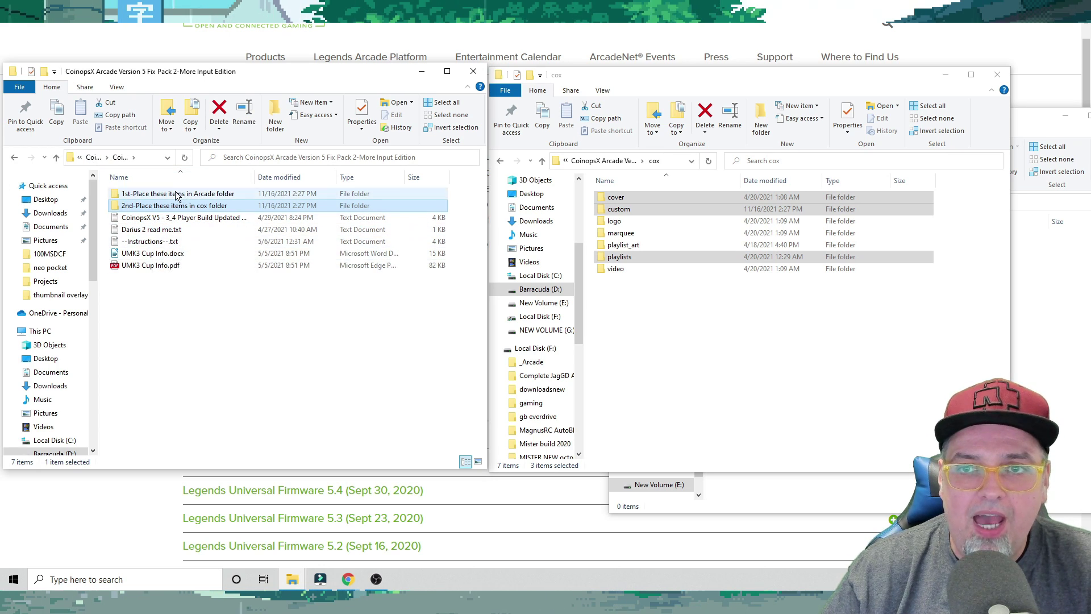
pyautogui.click(94, 158)
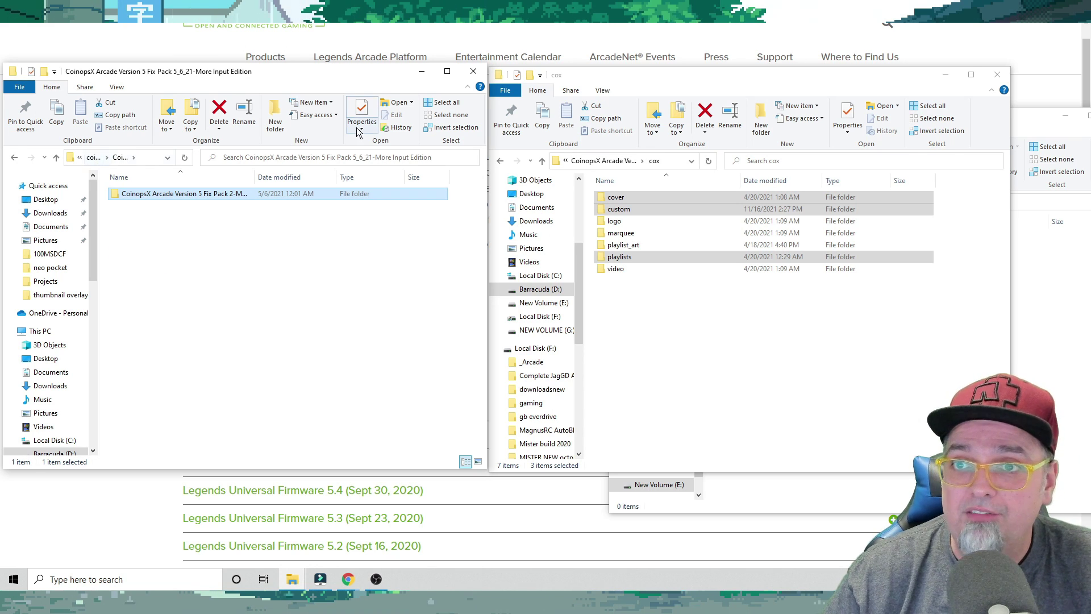
pyautogui.click(473, 71)
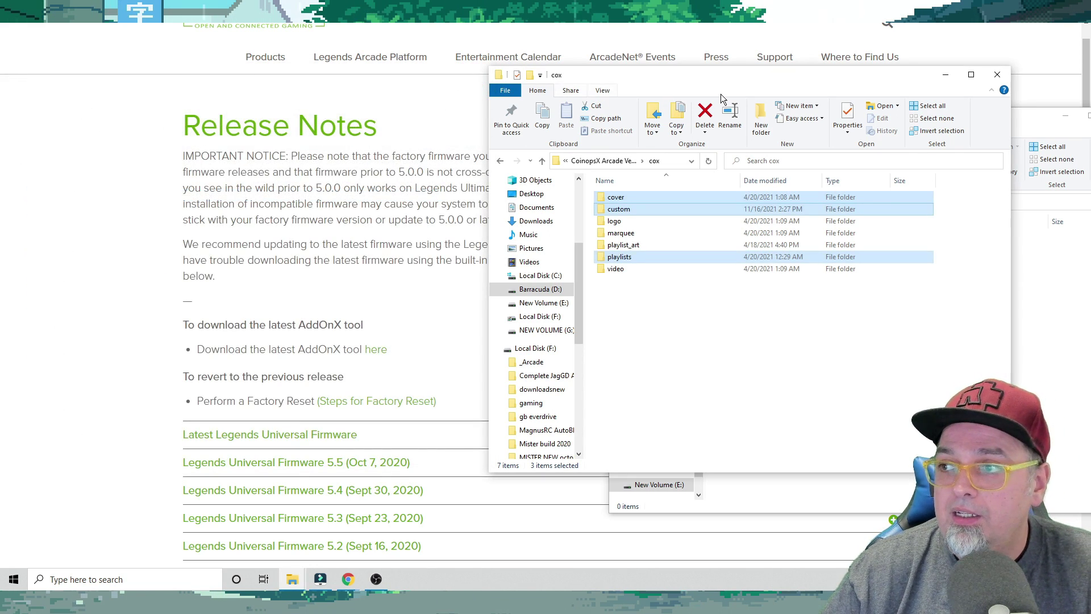
pyautogui.moveTo(607, 76); pyautogui.dragTo(314, 59)
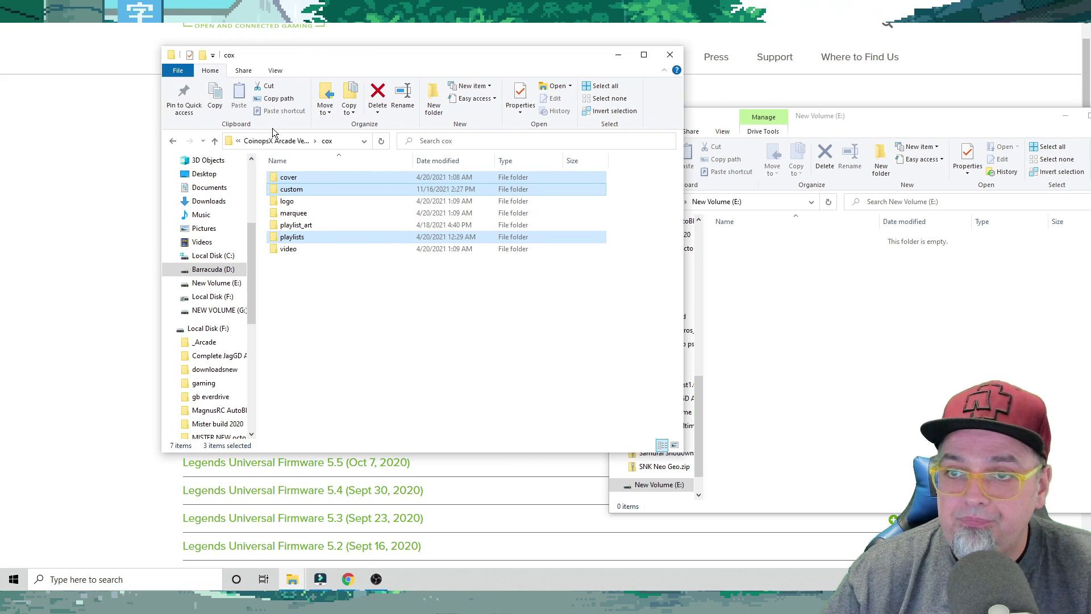
pyautogui.click(278, 144)
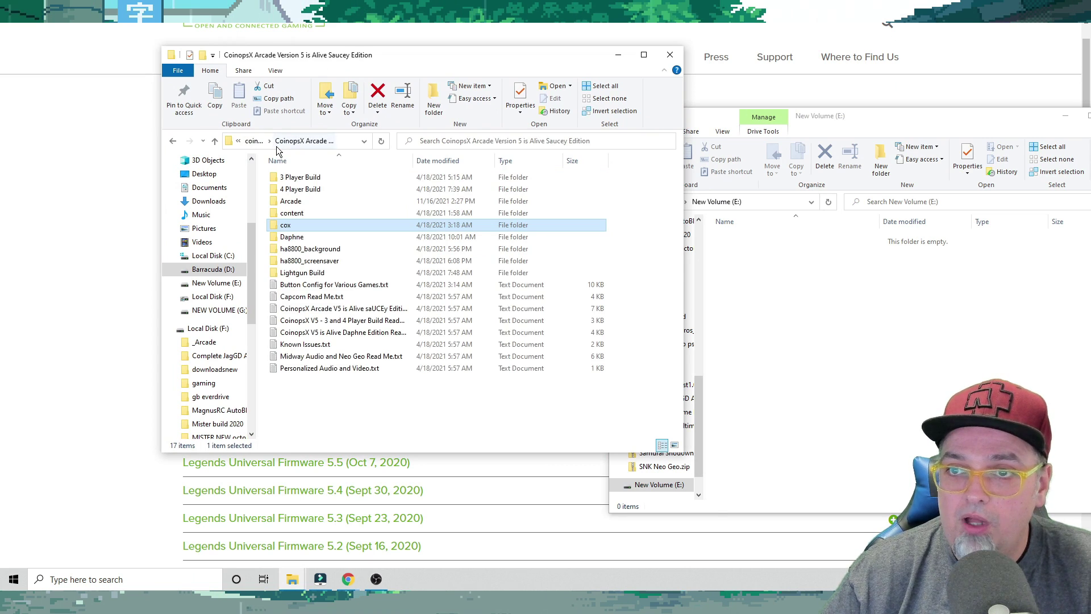
pyautogui.click(310, 273)
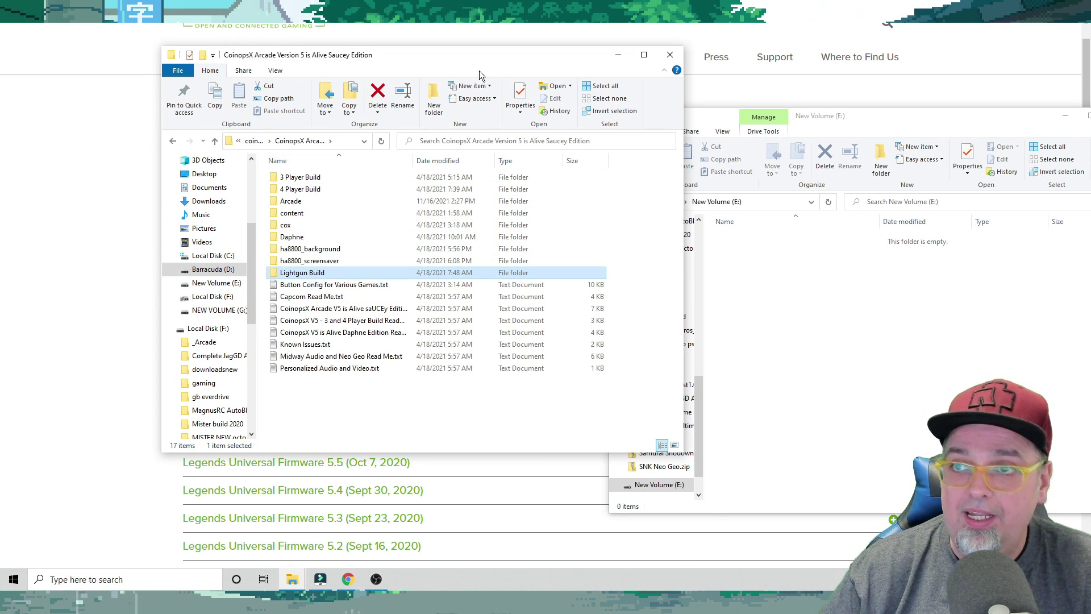
# - Copy the nine folders from 3 Player Build through Lightgun Build, without the text files, to New Volume (E:)
pyautogui.moveTo(483, 60); pyautogui.dragTo(408, 51)
pyautogui.click(820, 343)
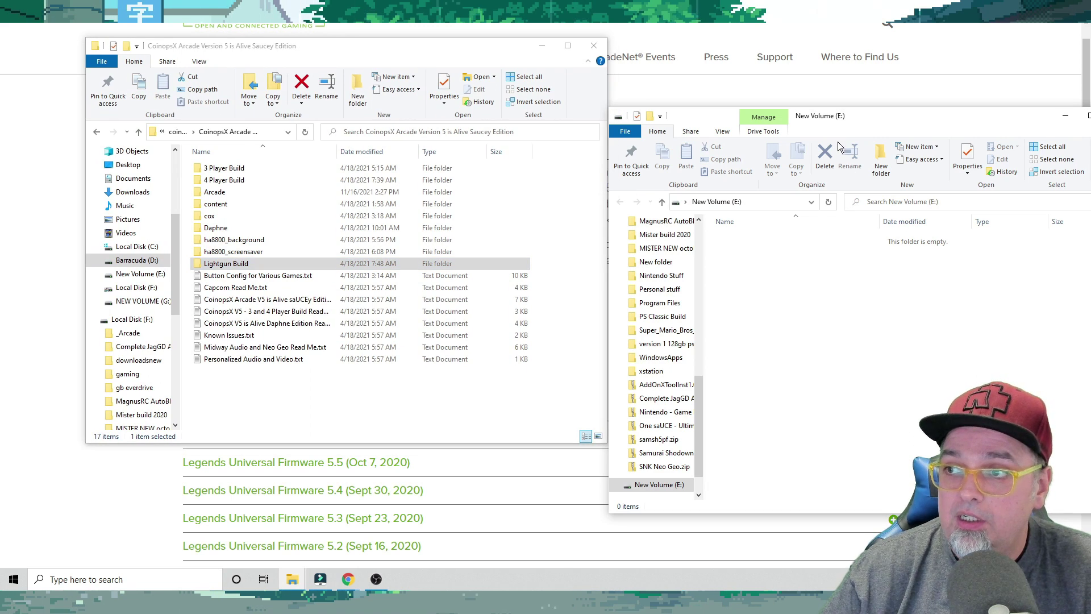
pyautogui.moveTo(828, 117); pyautogui.dragTo(806, 62)
pyautogui.moveTo(263, 407); pyautogui.dragTo(220, 270)
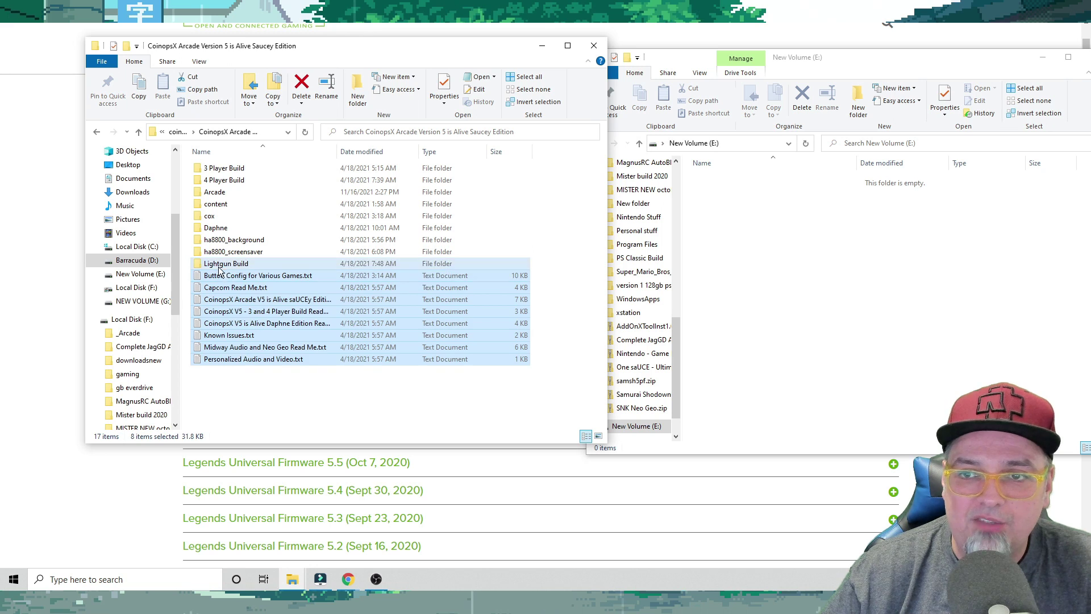
pyautogui.click(215, 267)
pyautogui.hotkey('shift', 'Up')
pyautogui.hotkey('shift', 'Up')
pyautogui.hotkey('shift', 'Up')
pyautogui.hotkey('shift', 'Up')
pyautogui.hotkey('shift', 'Up')
pyautogui.hotkey('shift', 'Up')
pyautogui.hotkey('shift', 'Up')
pyautogui.hotkey('shift', 'Up')
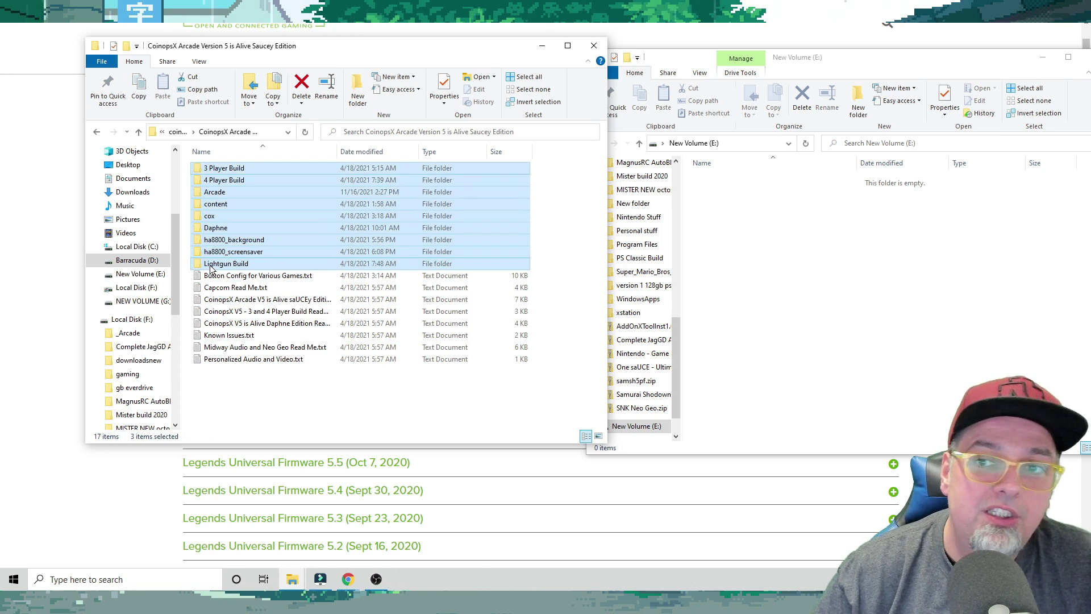
pyautogui.moveTo(223, 206); pyautogui.dragTo(782, 260)
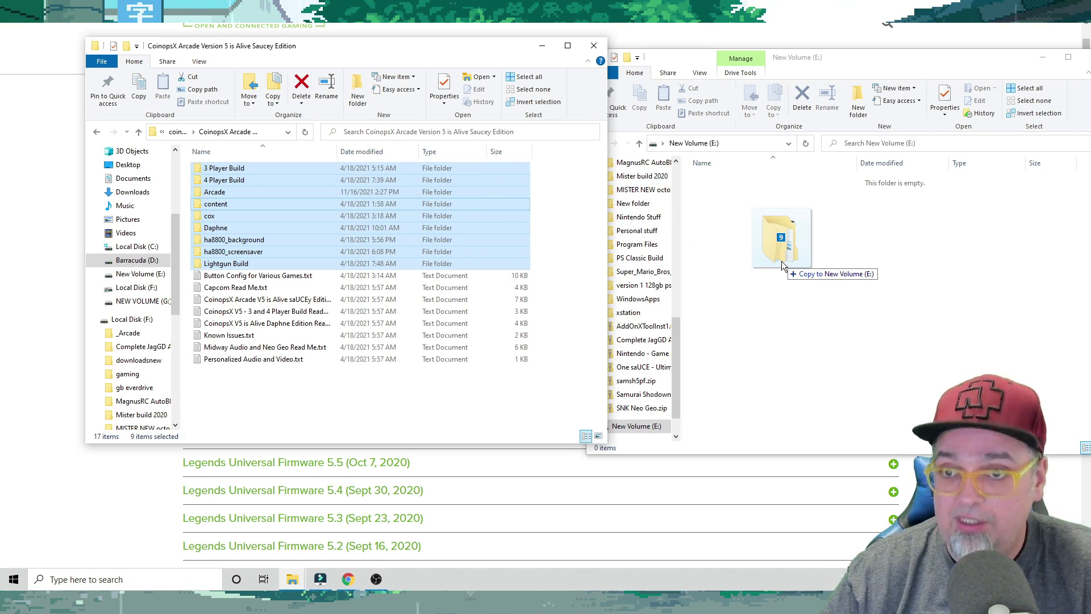
pyautogui.moveTo(782, 261); pyautogui.dragTo(782, 261)
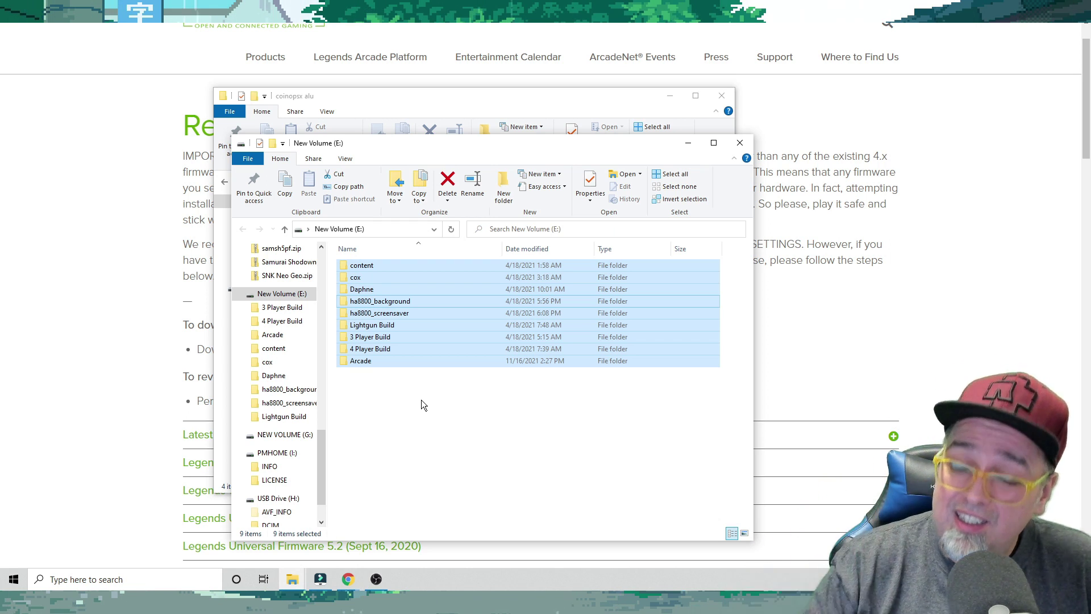
# - Launch AddOnX Tool from the desktop and build the AddOn files with New Volume (E:) as the input folder
pyautogui.click(165, 213)
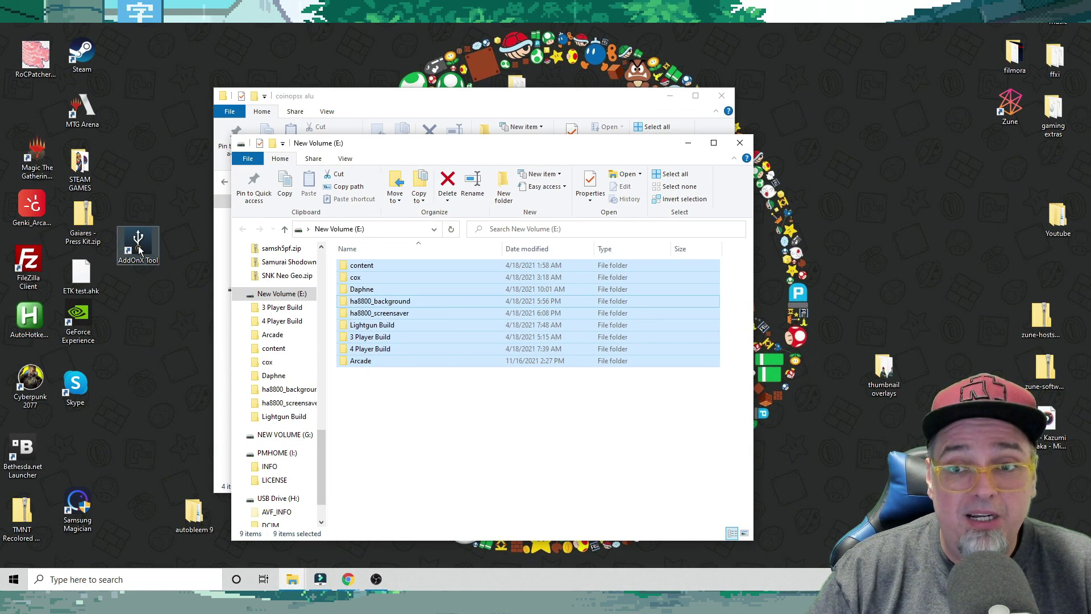
pyautogui.doubleClick(139, 250)
pyautogui.moveTo(163, 31); pyautogui.dragTo(446, 168)
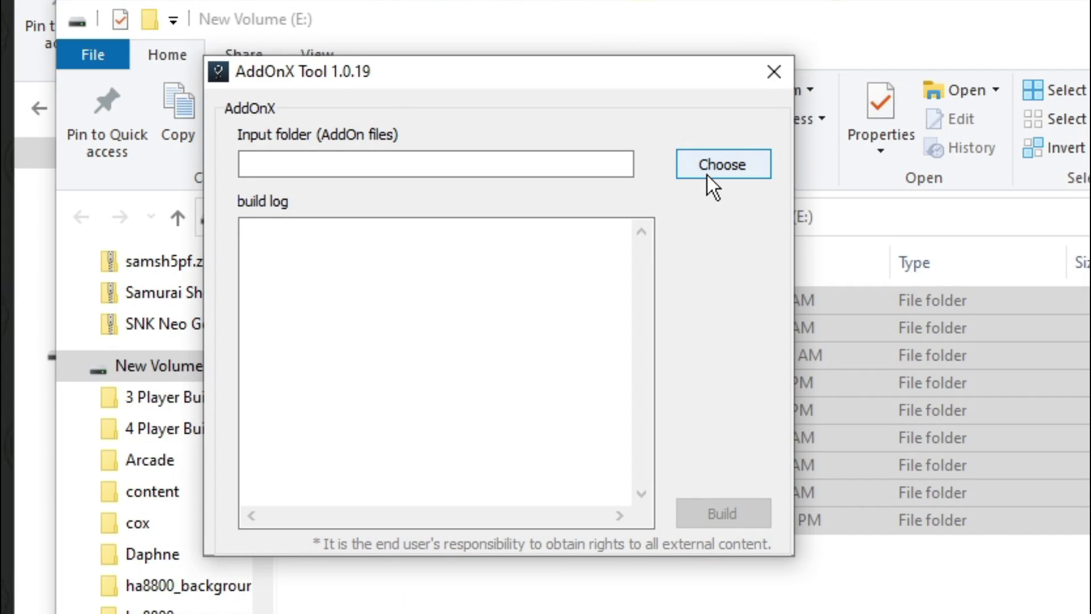
pyautogui.click(707, 175)
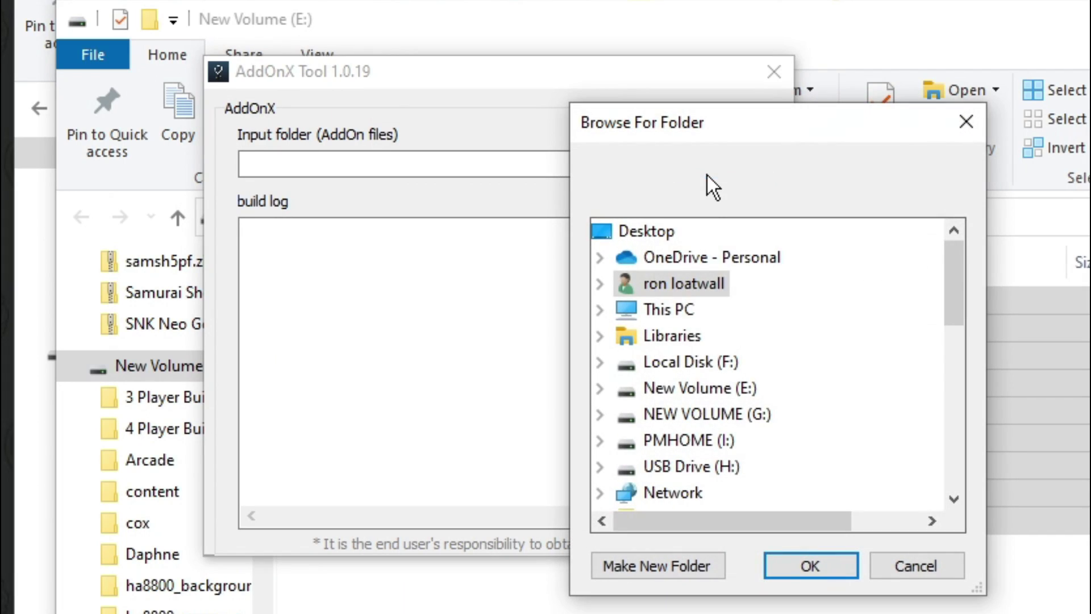
pyautogui.click(725, 387)
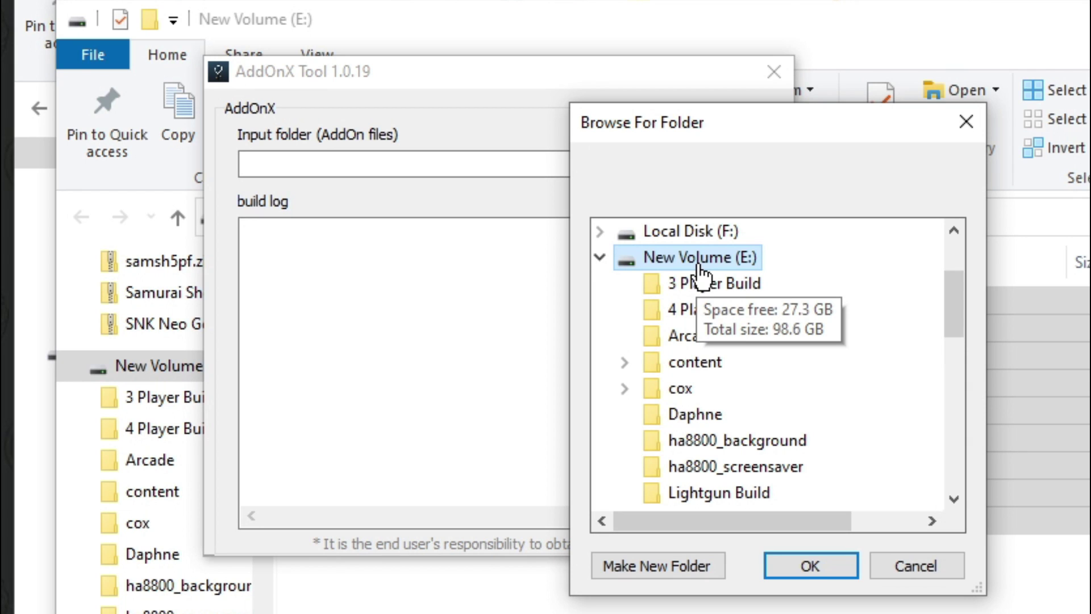
pyautogui.click(831, 565)
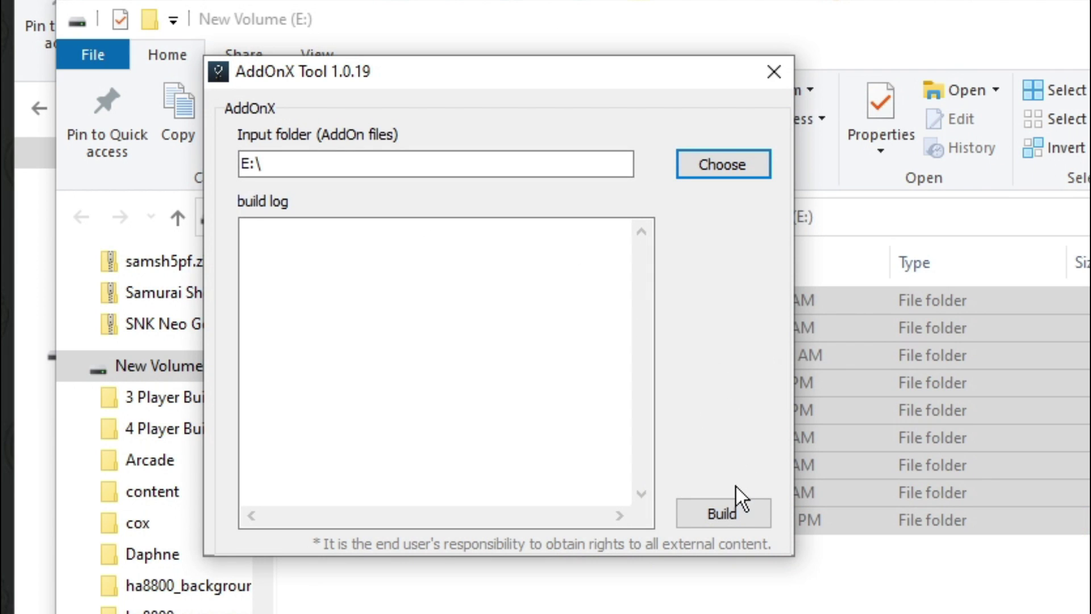
pyautogui.click(715, 505)
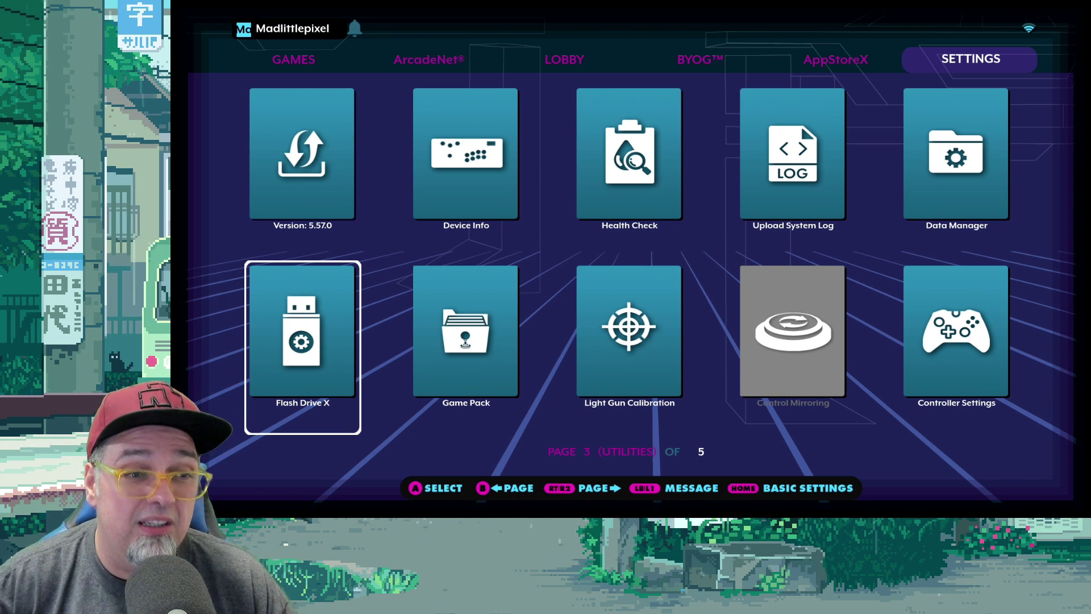
# - On the Legends arcade, open Flash Drive X from the Utilities settings and format the USB drive's first partition
pyautogui.press('Return')
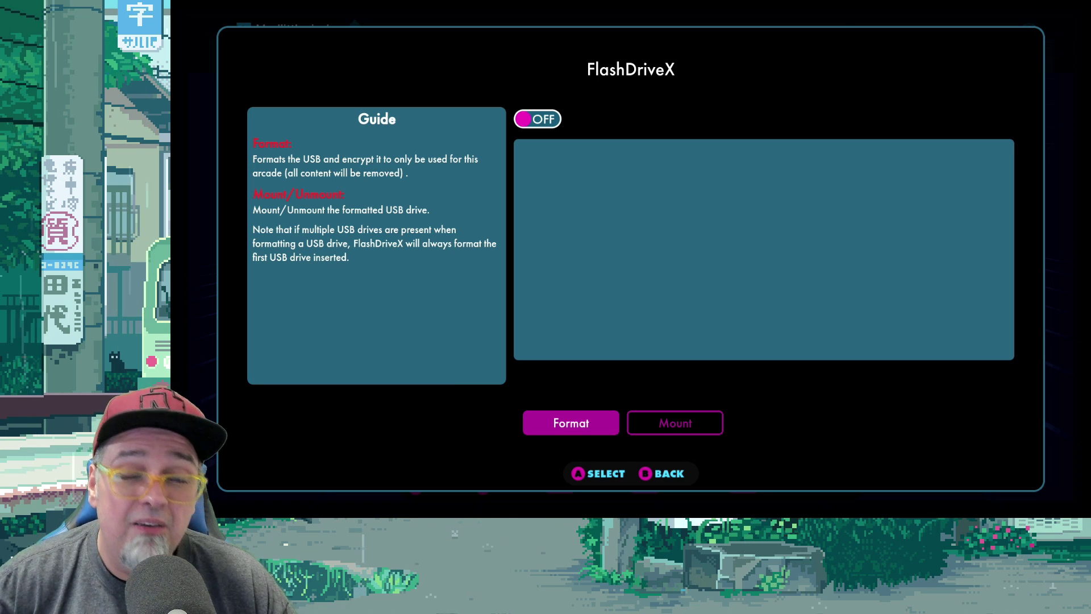
pyautogui.press('Right')
pyautogui.press('Left')
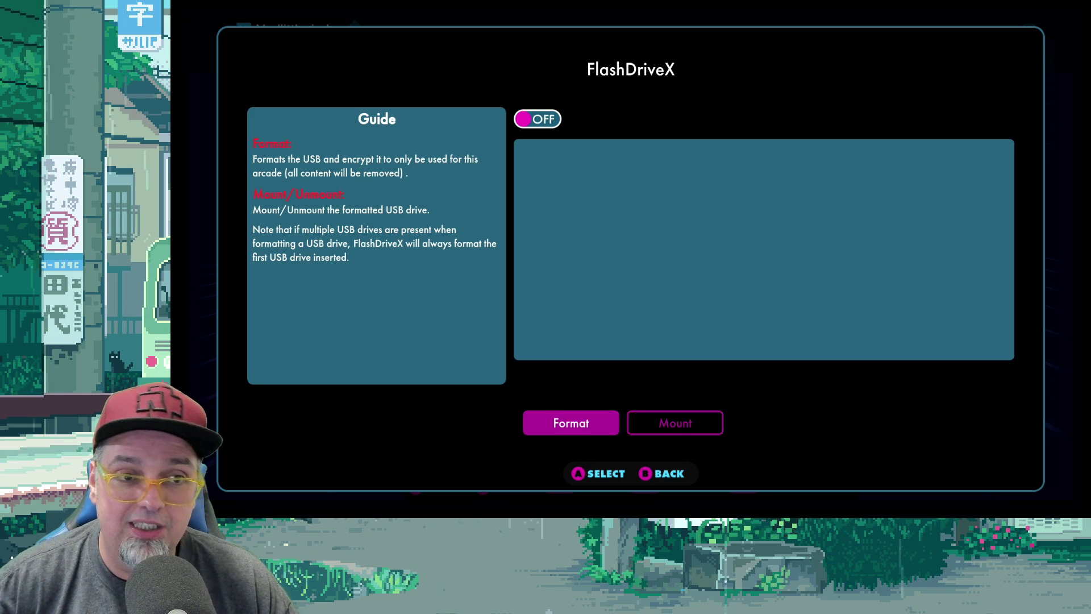
pyautogui.press('Right')
pyautogui.press('Left')
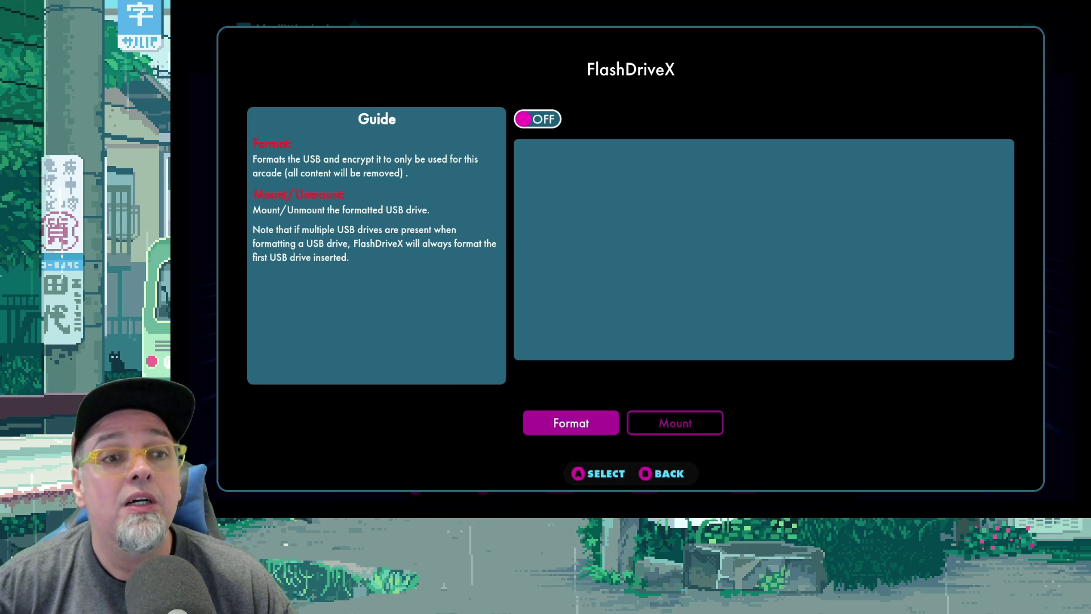
pyautogui.press('Return')
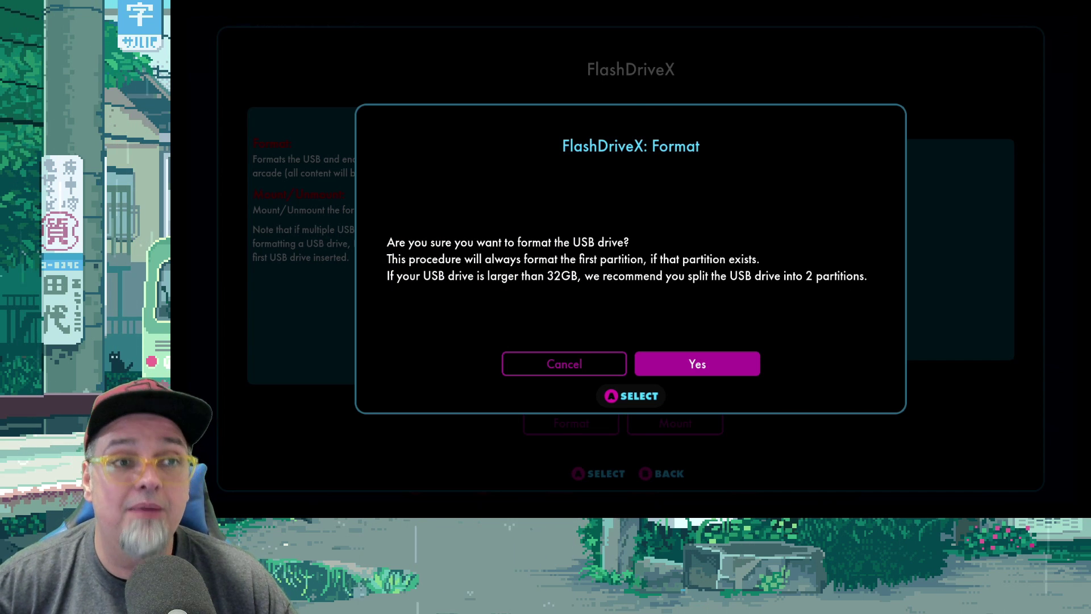
pyautogui.press('Return')
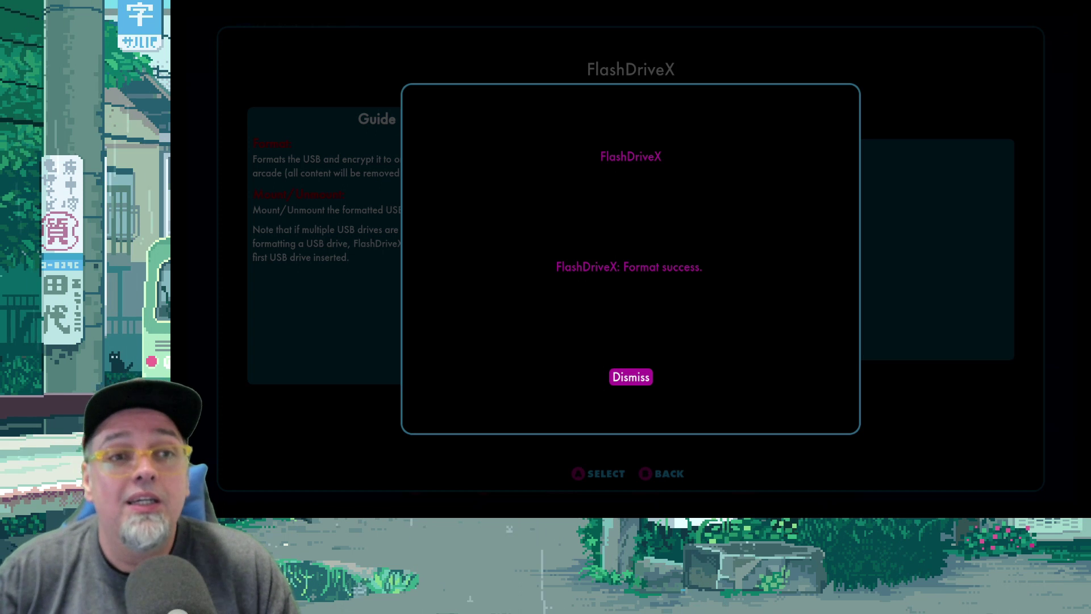
pyautogui.press('Return')
# - Mount the formatted USB drive in FlashDriveX and return to the Utilities settings
pyautogui.press('Right')
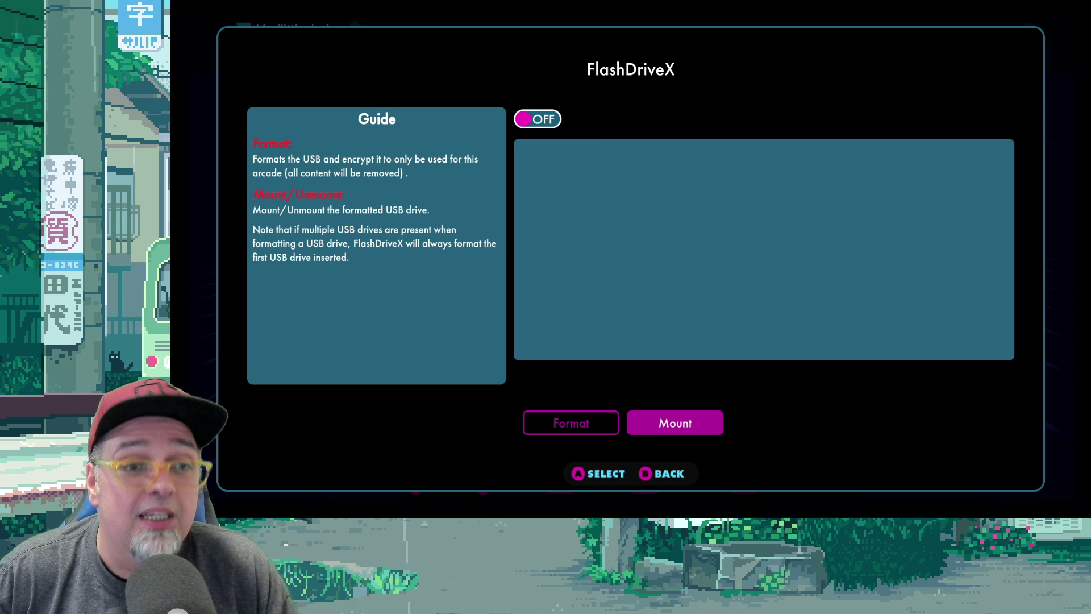
pyautogui.press('Return')
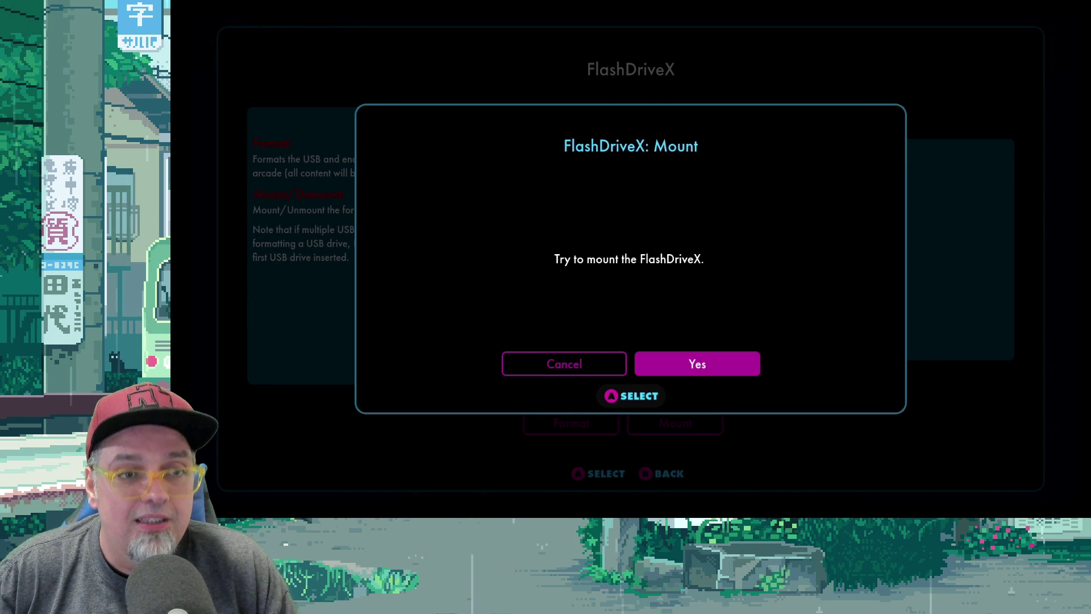
pyautogui.press('Return')
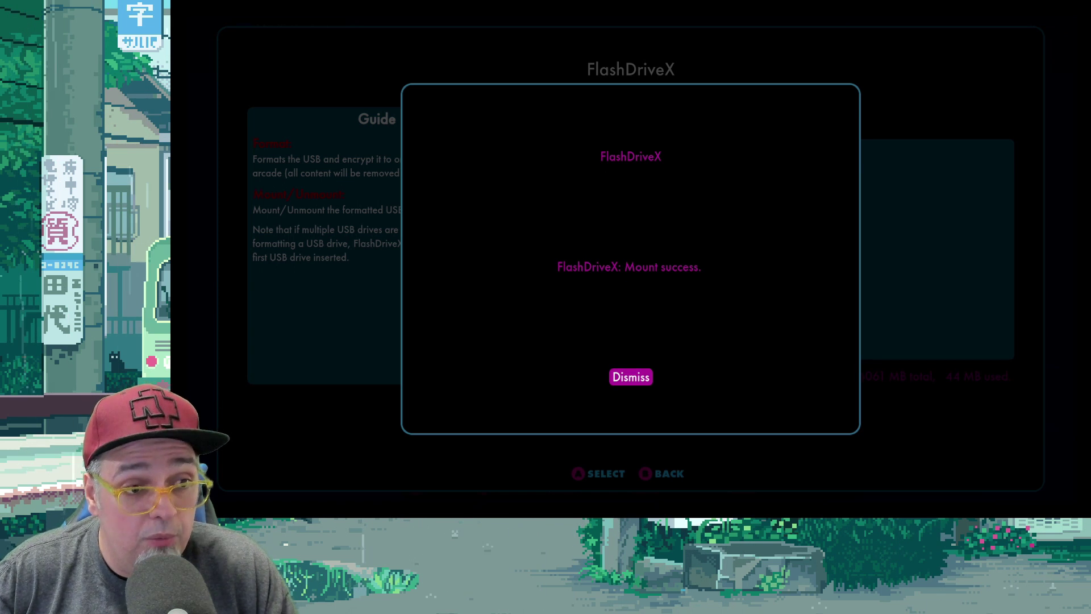
pyautogui.press('Return')
pyautogui.press('Escape')
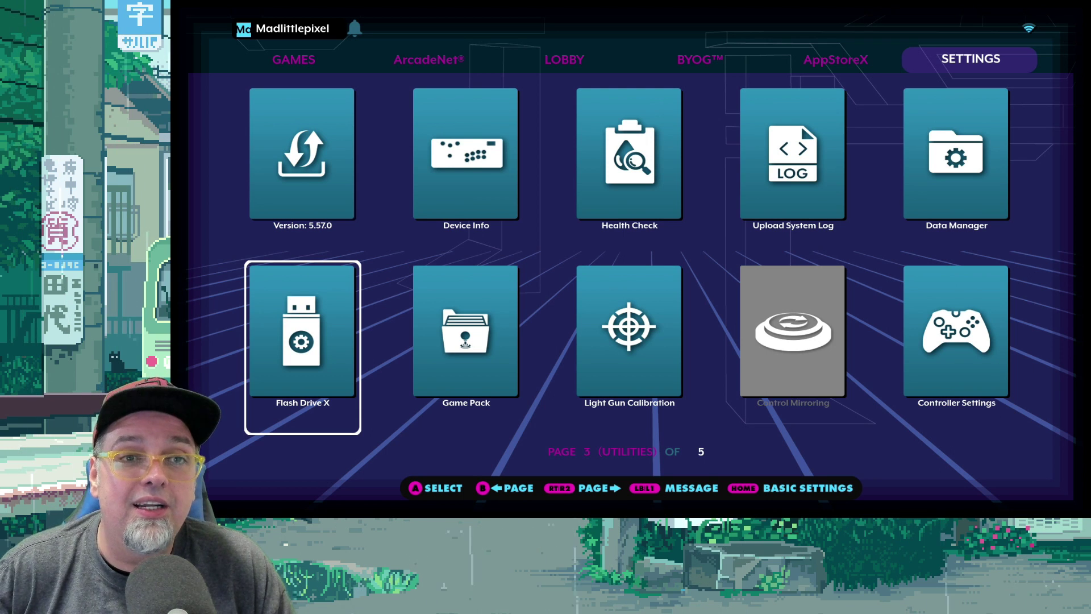
# - Go to AppStoreX and select the CoinOPSX app on page 02
pyautogui.press('Left')
pyautogui.press('Up')
pyautogui.press('Left')
pyautogui.press('Down')
pyautogui.press('Right')
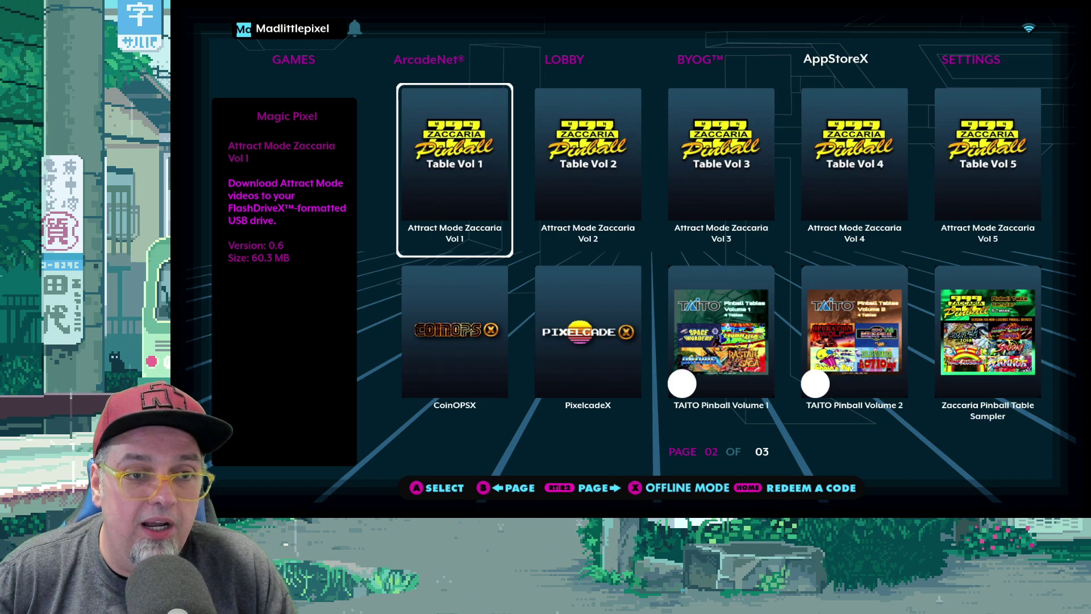
pyautogui.press('Down')
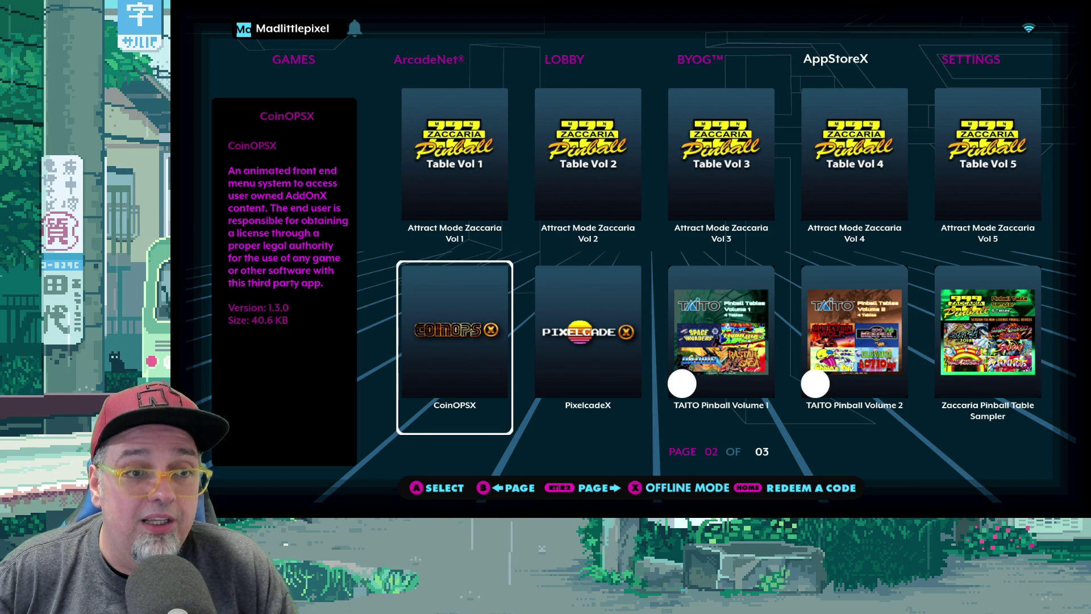